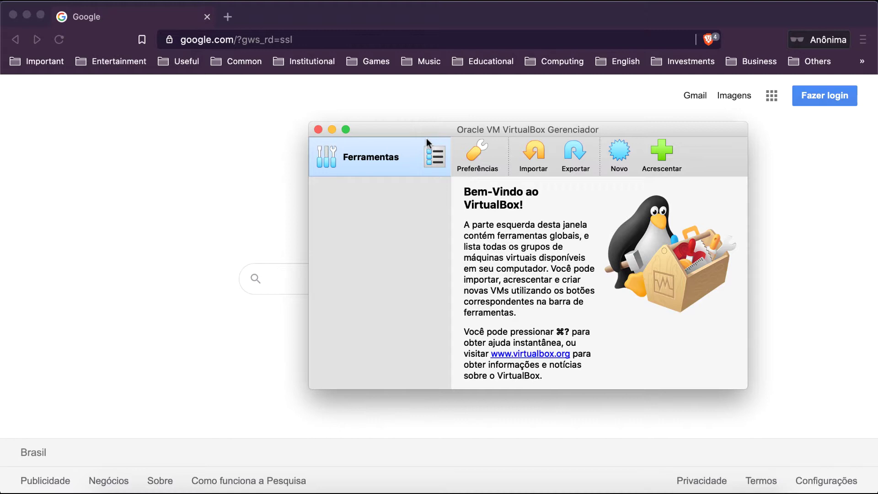
Step: Switch to the browser, search the web for debian and open the official Debian website
left_click_drag(411, 133, 498, 118)
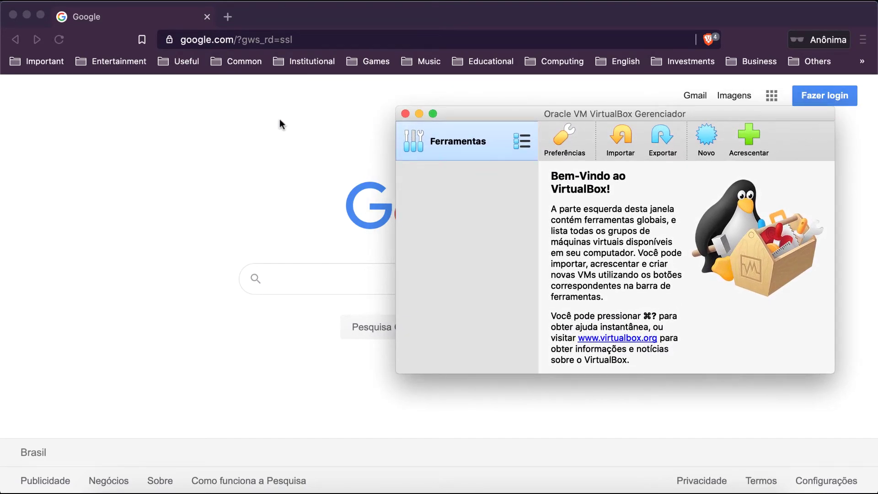
left_click(235, 125)
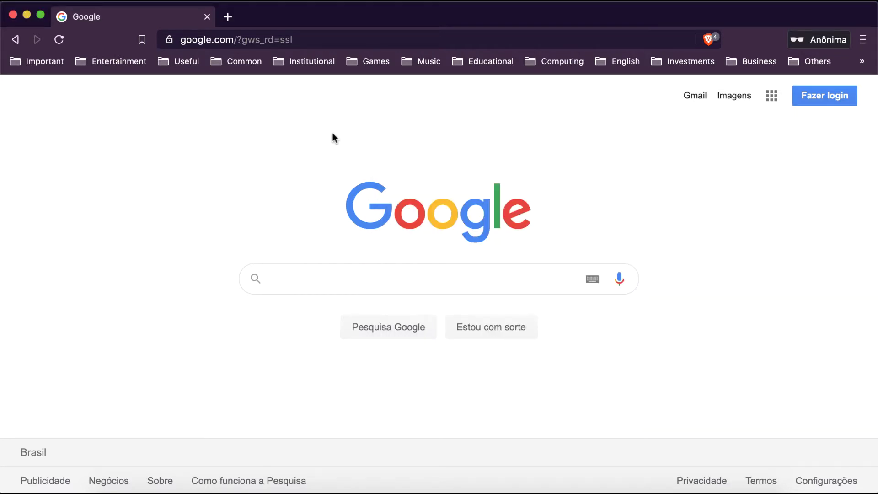
left_click(225, 41)
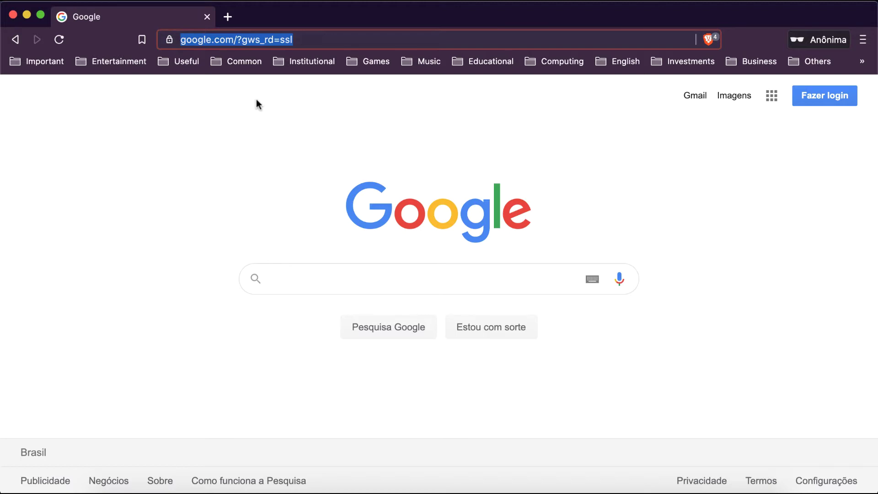
type("debian")
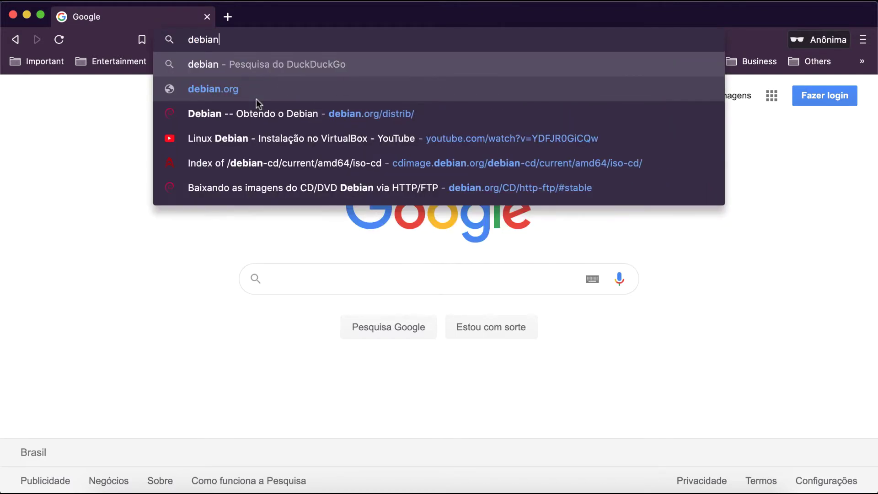
key("Return")
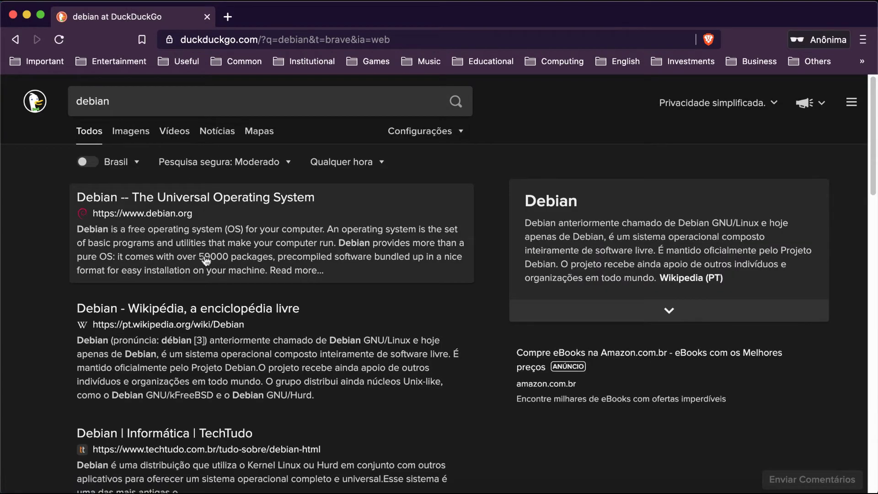
left_click(222, 207)
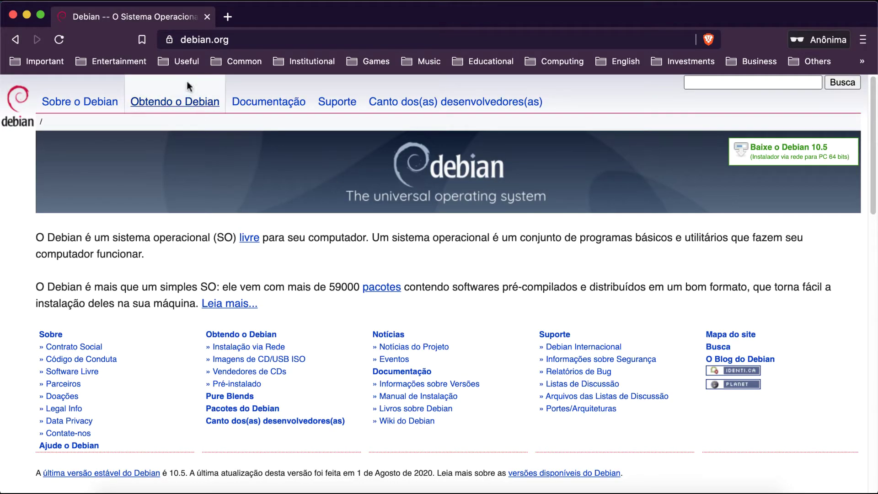
Step: Open the "Obtendo o Debian" page and follow its link to the larger complete installation image
left_click(183, 107)
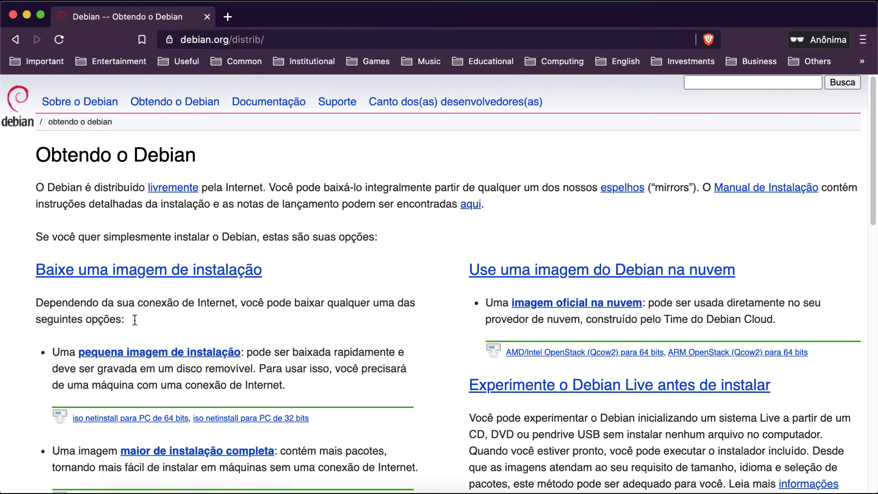
scroll(319, 286, "down", 3)
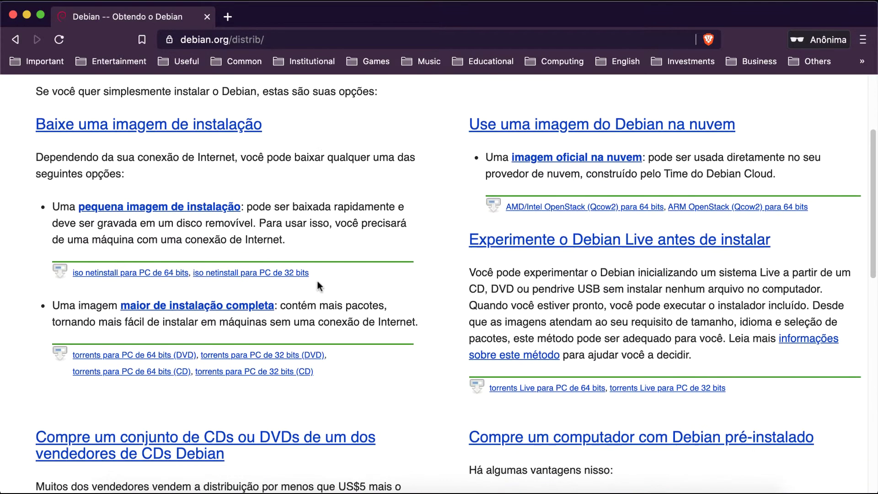
scroll(318, 286, "up", 1)
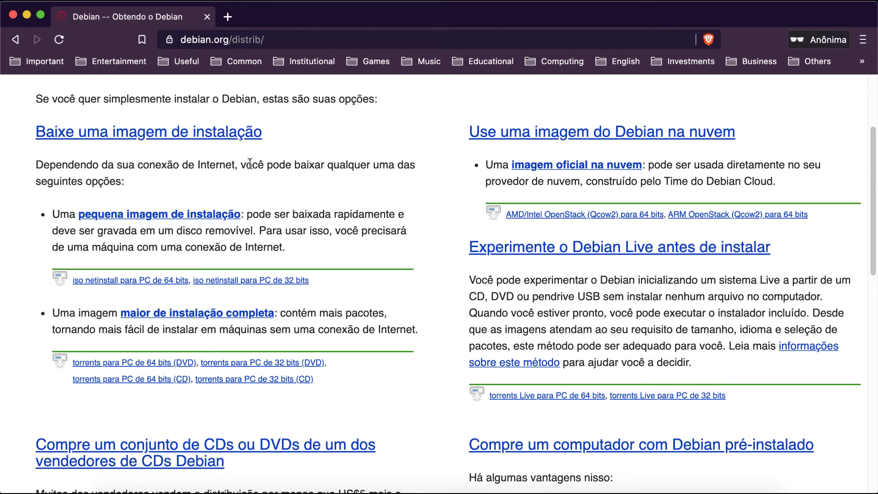
left_click(215, 313)
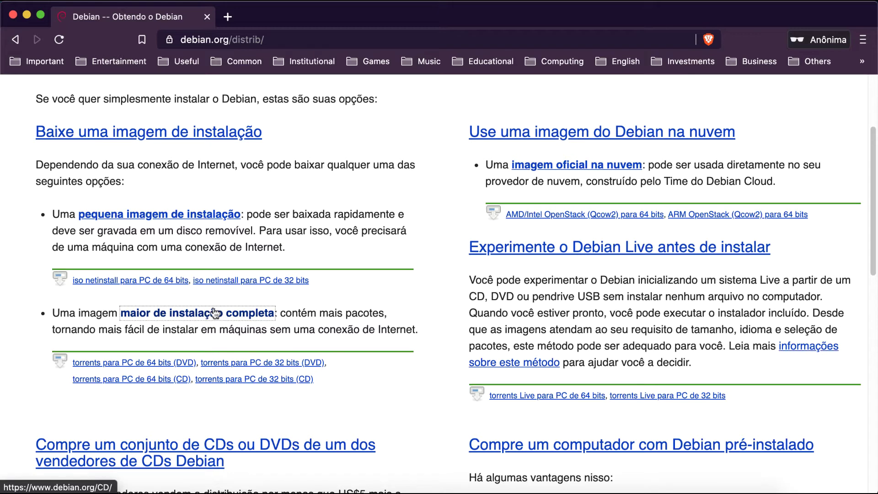
Step: On the Debian CDs/DVDs page, open the option for downloading CD/DVD images over HTTP
scroll(369, 229, "down", 2)
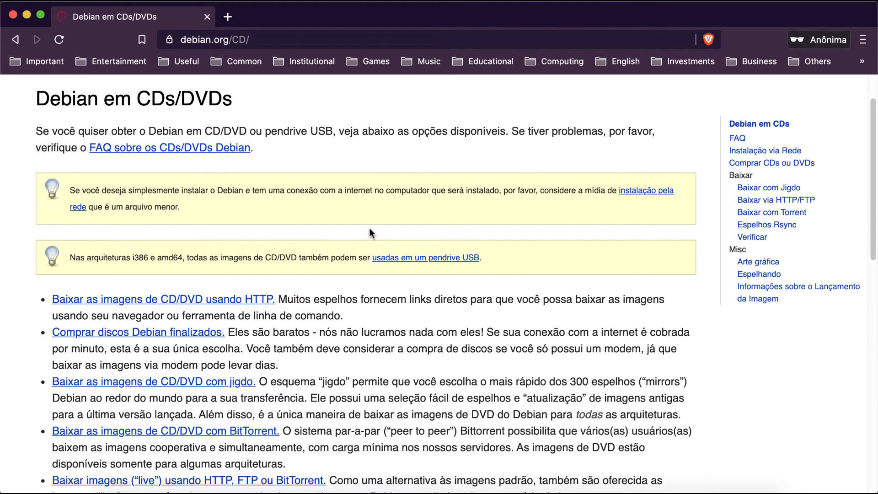
scroll(369, 229, "down", 1)
scroll(369, 229, "up", 2)
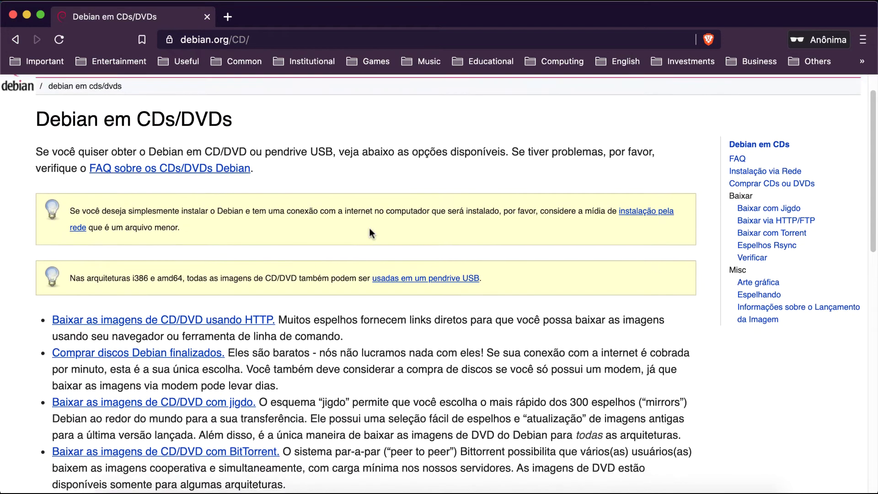
scroll(370, 233, "down", 5)
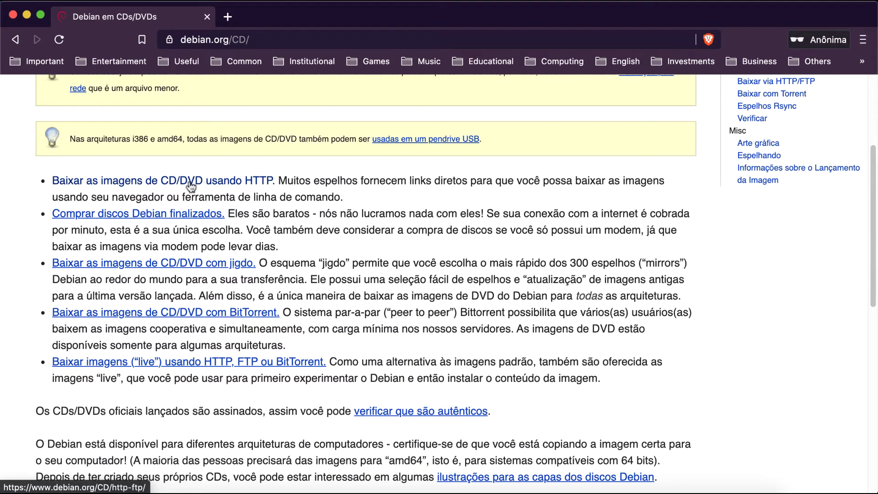
left_click(215, 184)
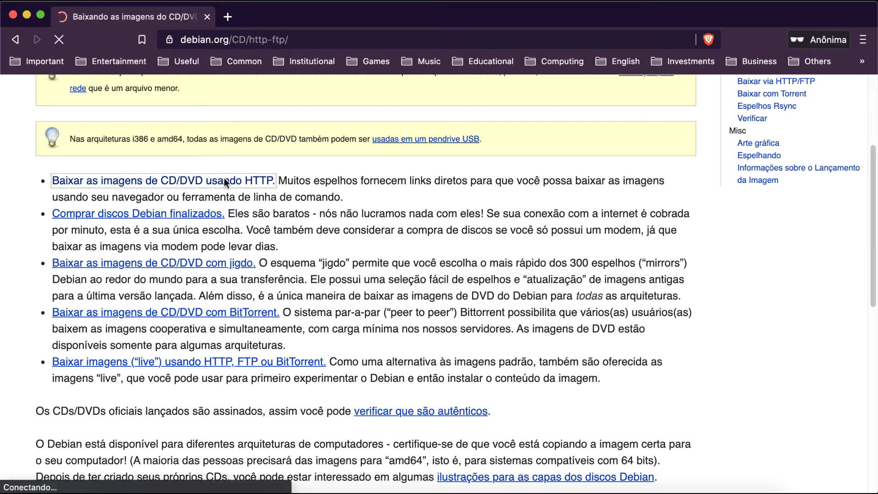
Step: Go to the official images of the stable distribution and open the amd64 CD image directory
scroll(406, 232, "down", 3)
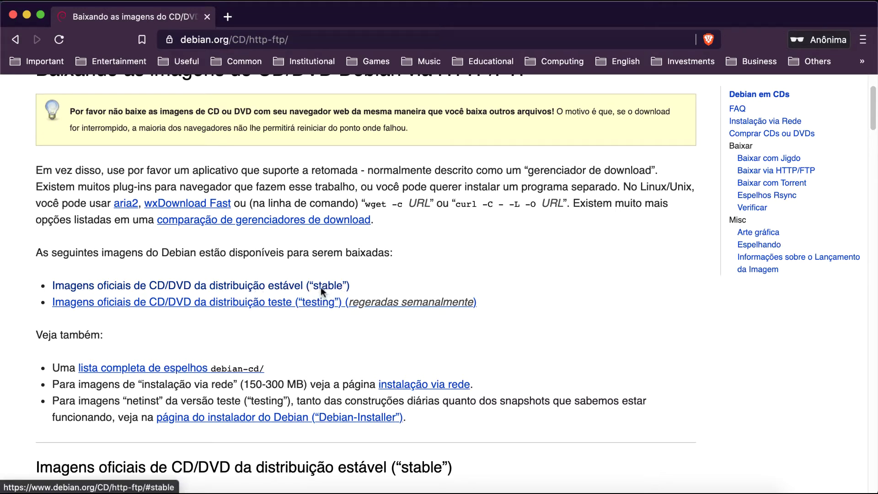
left_click(233, 290)
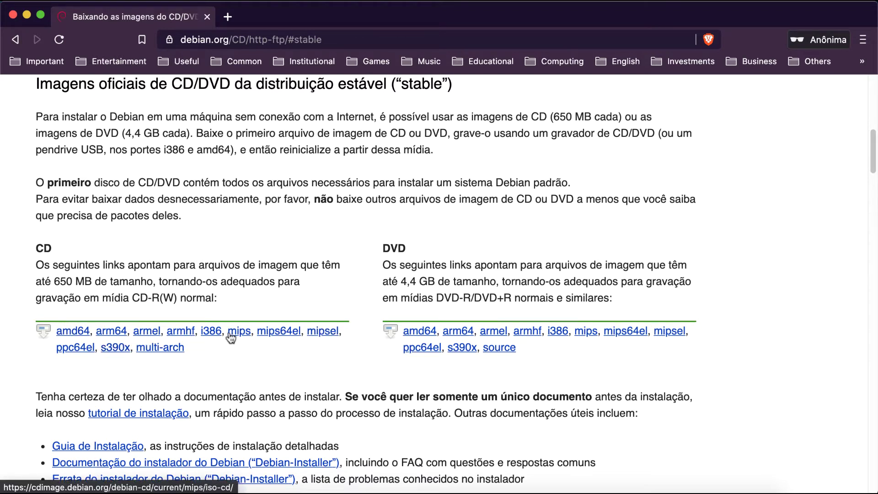
left_click(160, 347)
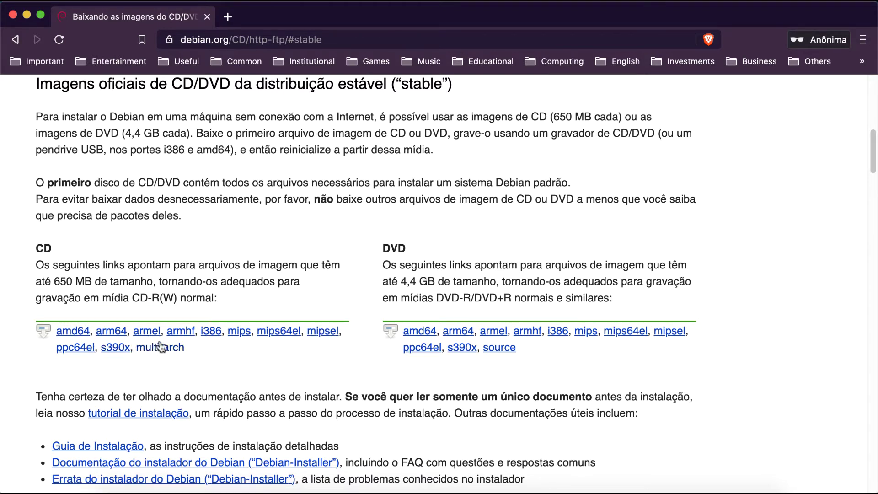
left_click(75, 332)
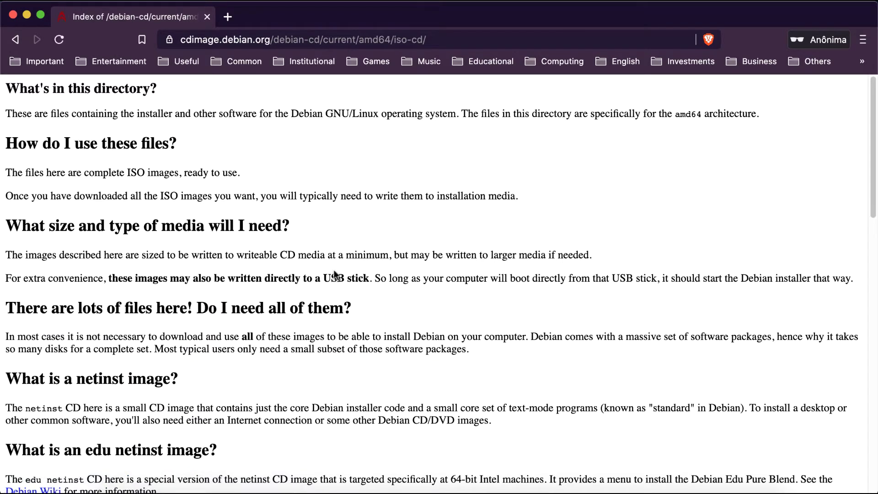
Step: Request the download of debian-10.5.0-amd64-netinst.iso from the directory listing and cancel saving it
scroll(334, 274, "down", 5)
scroll(334, 274, "down", 4)
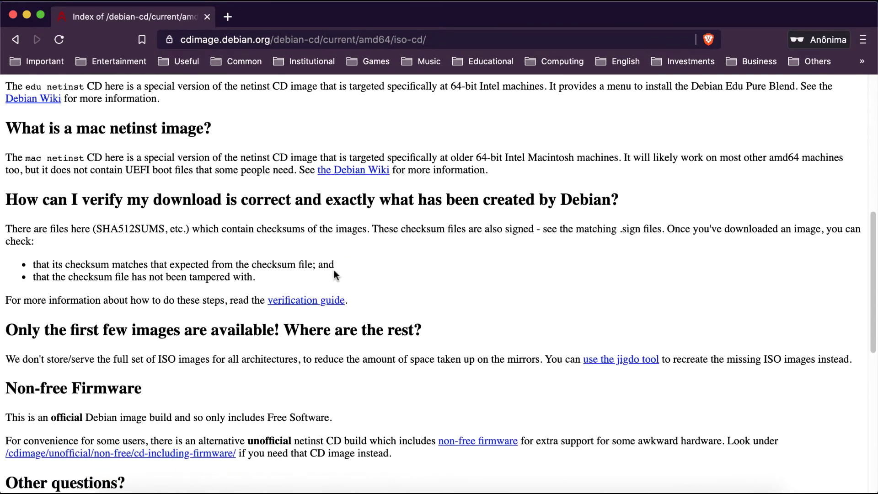
scroll(333, 270, "down", 5)
scroll(336, 276, "down", 3)
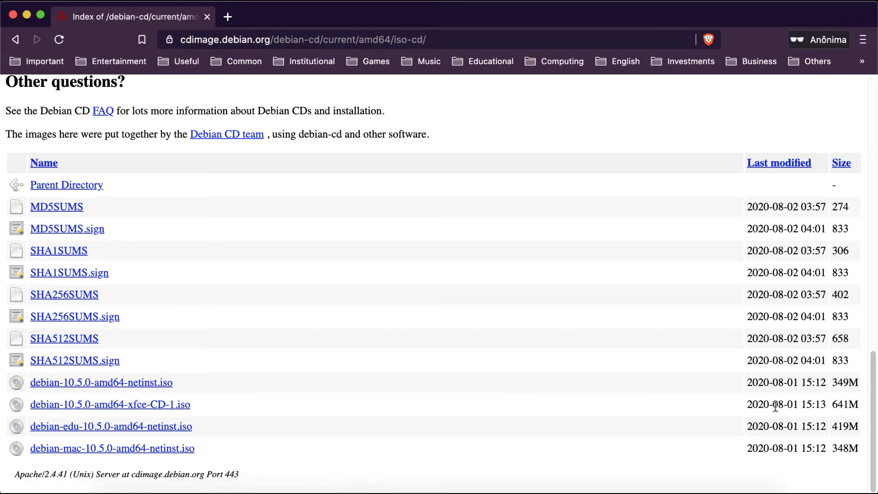
left_click(156, 384)
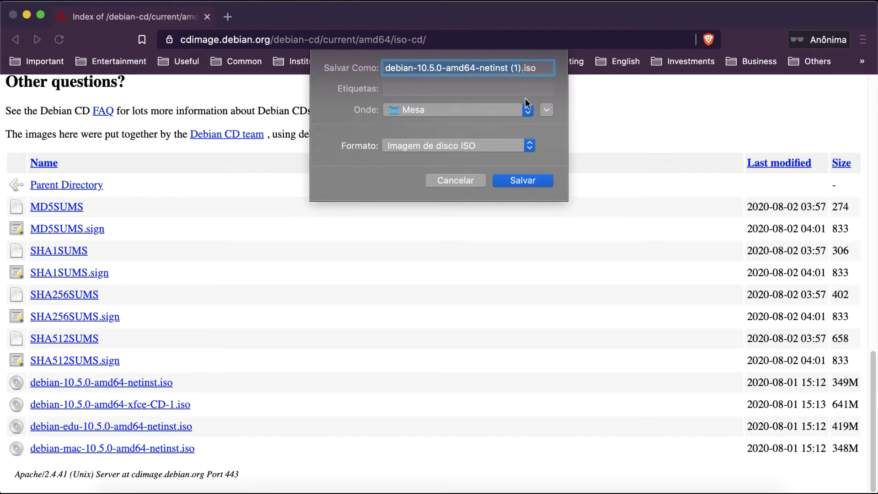
left_click(452, 183)
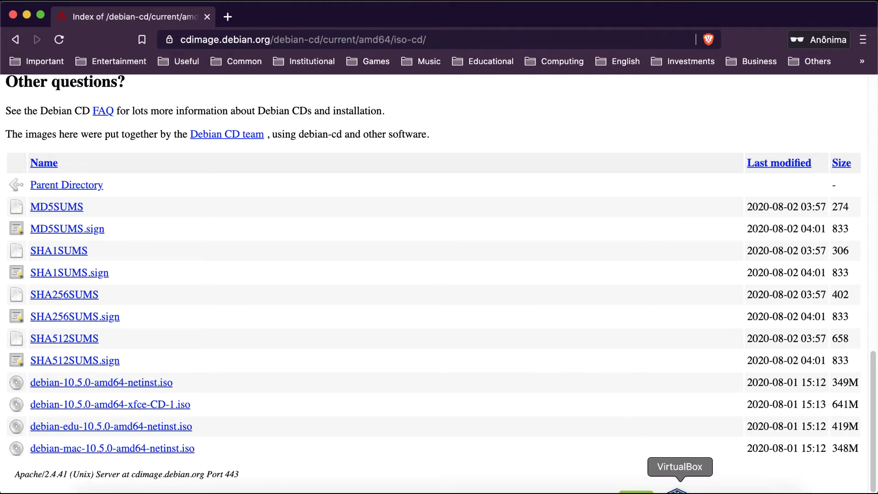
Step: Switch to VirtualBox and start a new virtual machine named Debian, with type Linux and version Debian (64-bit)
left_click(679, 489)
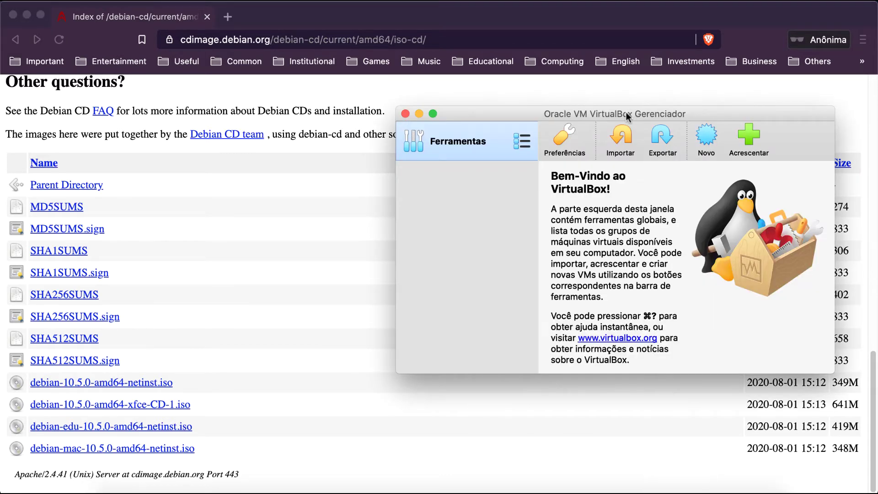
left_click_drag(626, 114, 502, 96)
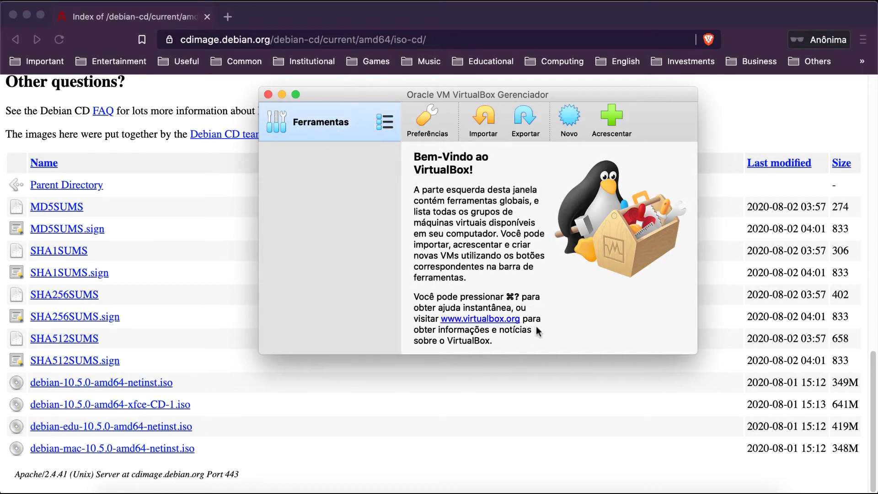
left_click(566, 121)
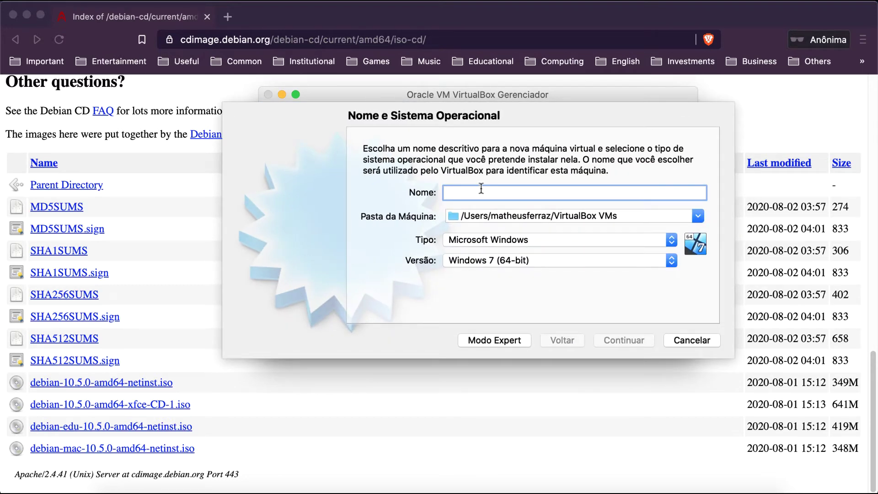
type("DEbian")
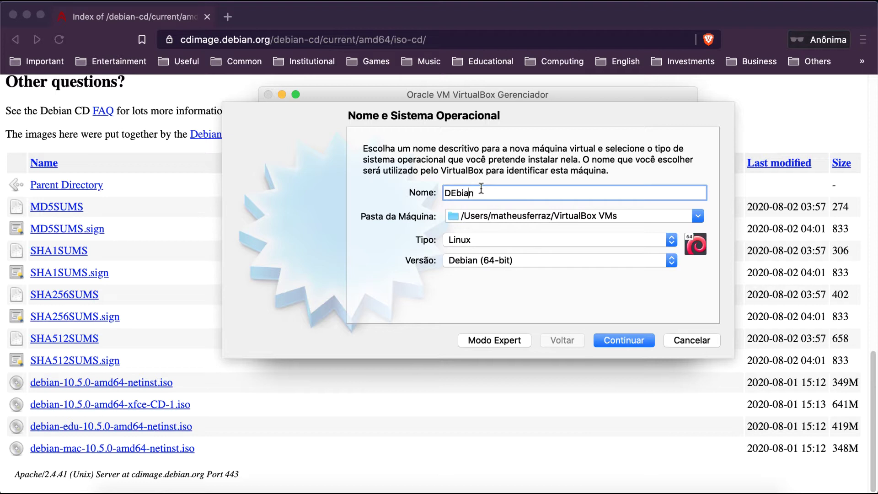
key("Left")
key("BackSpace")
type("e")
key("Tab")
key("shift+Tab")
left_click(477, 197)
left_click(627, 340)
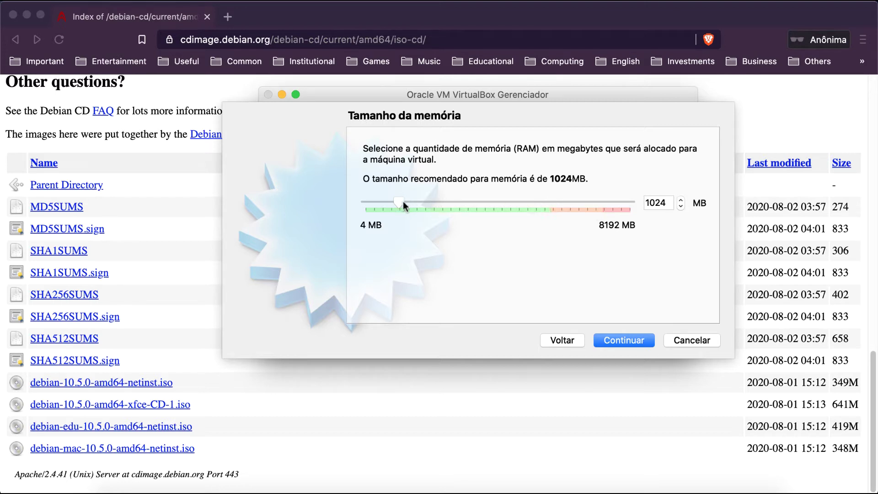
Step: Set the virtual machine's memory size to 2048 MB and continue to the hard disk options
left_click_drag(400, 202, 551, 202)
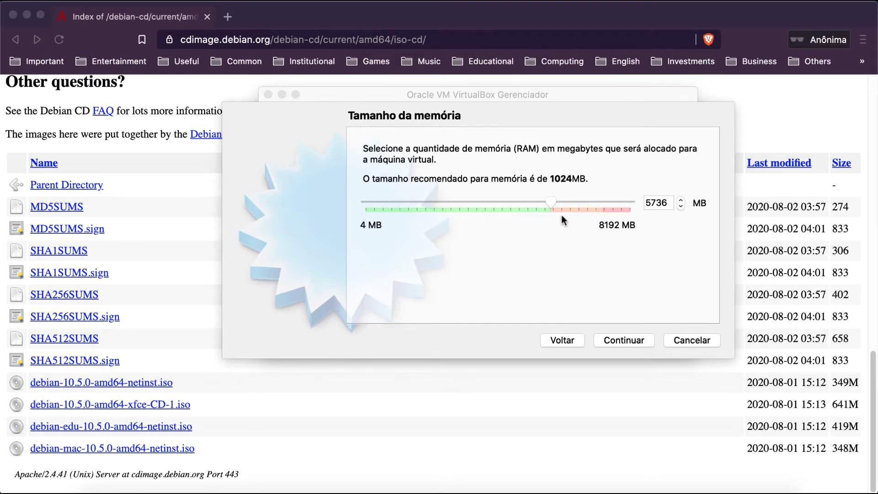
left_click_drag(551, 203, 539, 204)
double_click(650, 200)
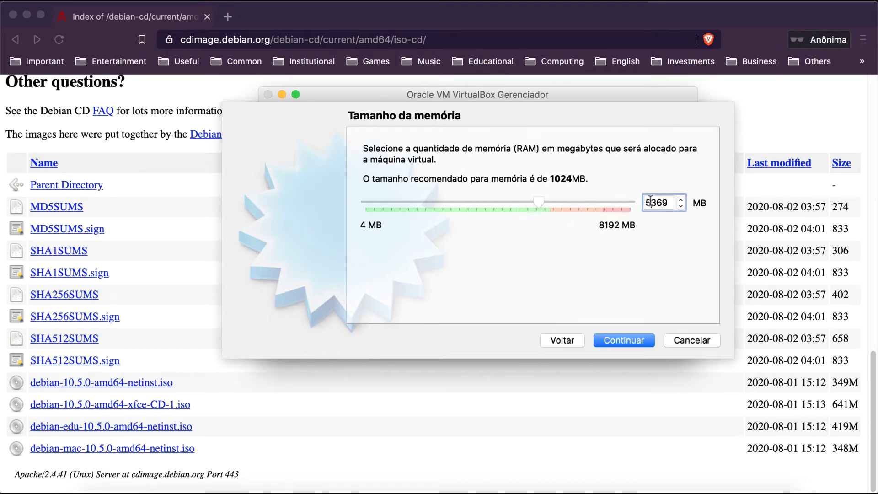
type("2048")
left_click(626, 340)
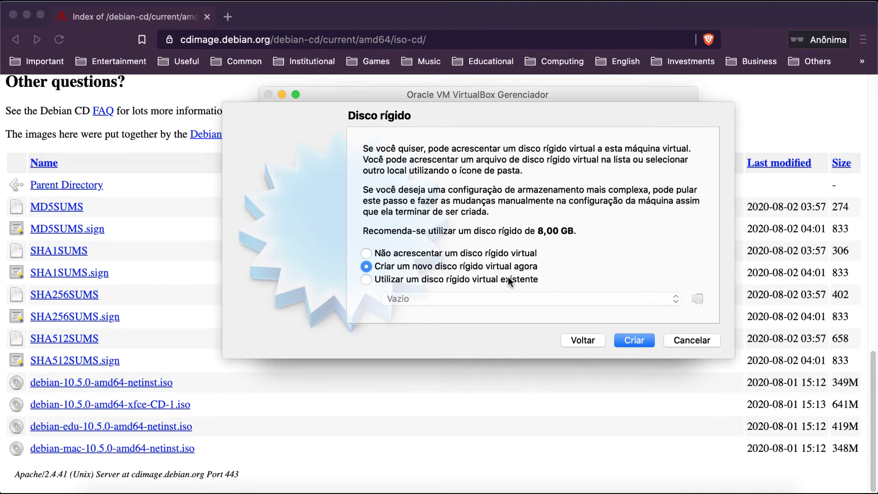
Step: Choose to create a new virtual hard disk as a dynamically allocated VDI (VirtualBox Disk Image)
left_click(633, 340)
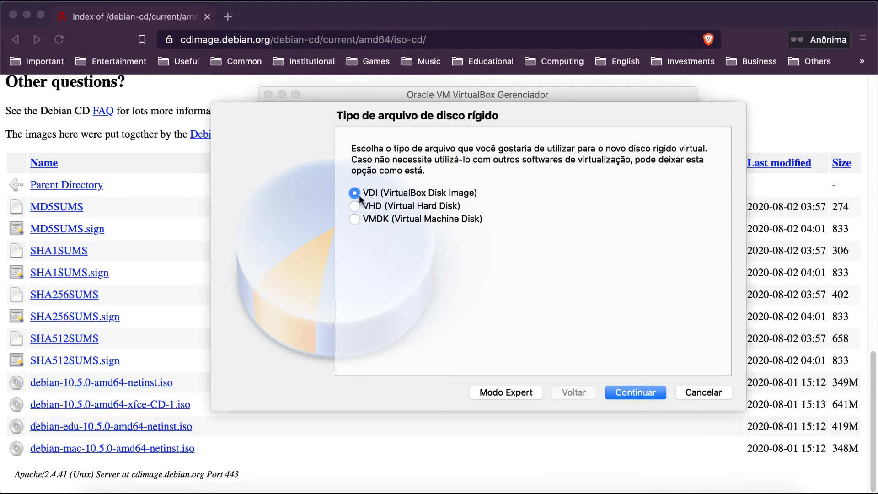
left_click(646, 393)
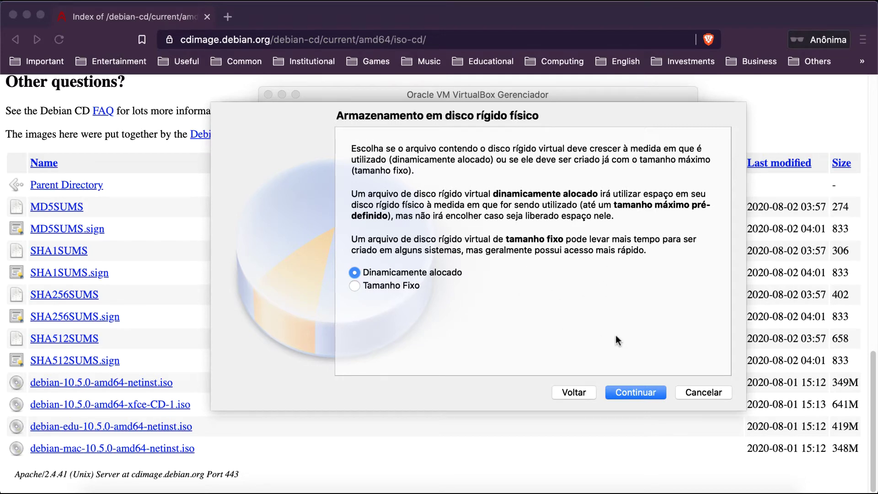
left_click(635, 392)
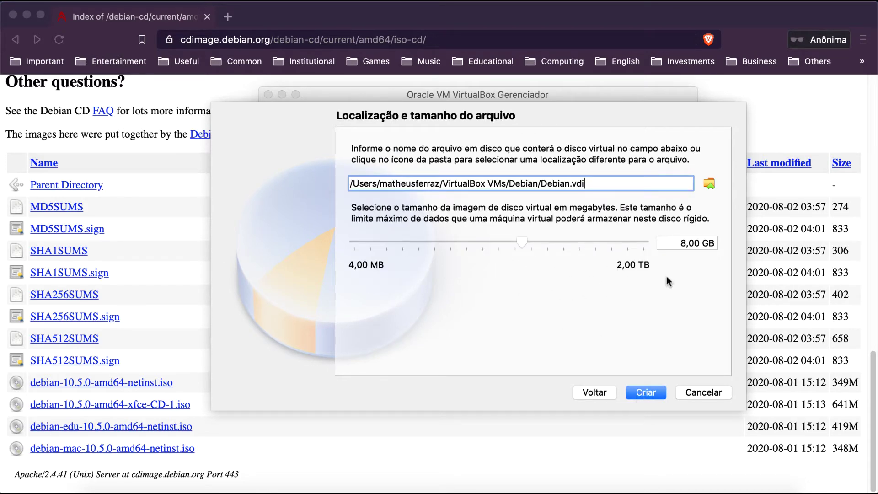
Step: Set the virtual disk size to 20 GB and create the disk
left_click(679, 243)
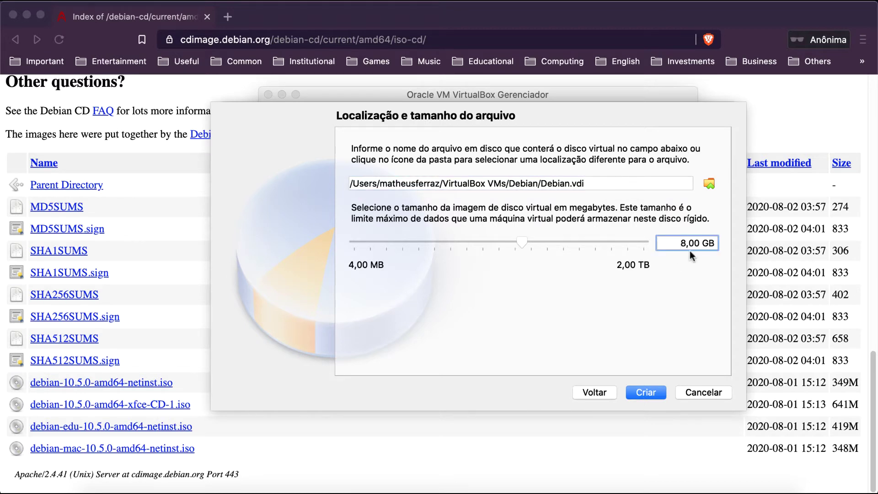
key("BackSpace")
type("20")
left_click(641, 395)
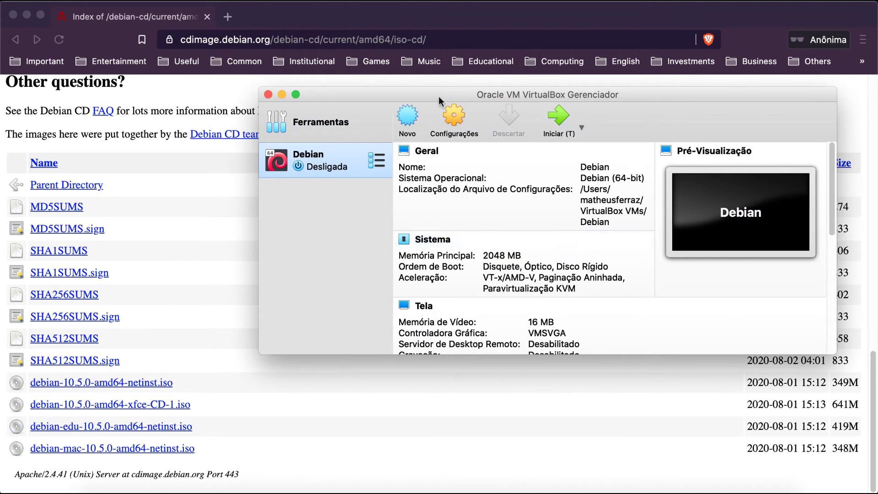
Step: Make the VirtualBox manager window taller and reposition it to show more of the Debian machine's details
left_click_drag(436, 95, 339, 95)
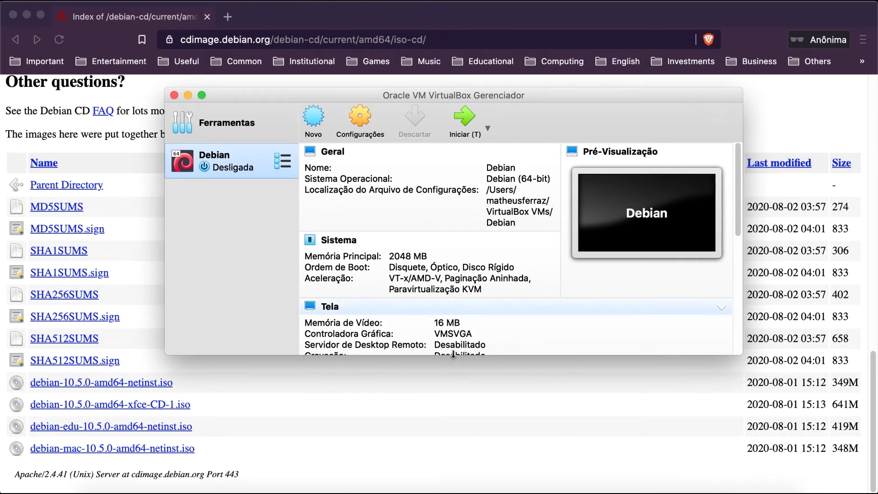
left_click_drag(453, 356, 448, 451)
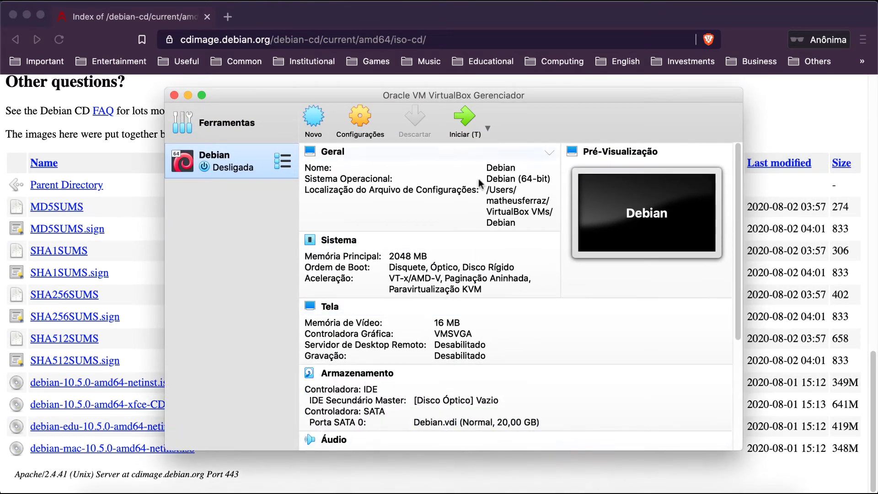
left_click_drag(475, 96, 485, 76)
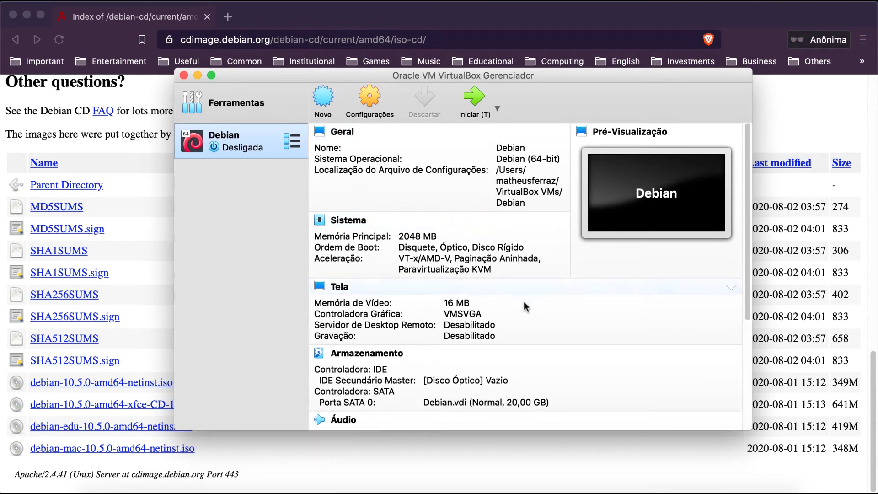
Step: Connect the Debian machine's network adapter 1 in bridged mode (Placa em modo Bridge) and save the settings
scroll(513, 315, "down", 5)
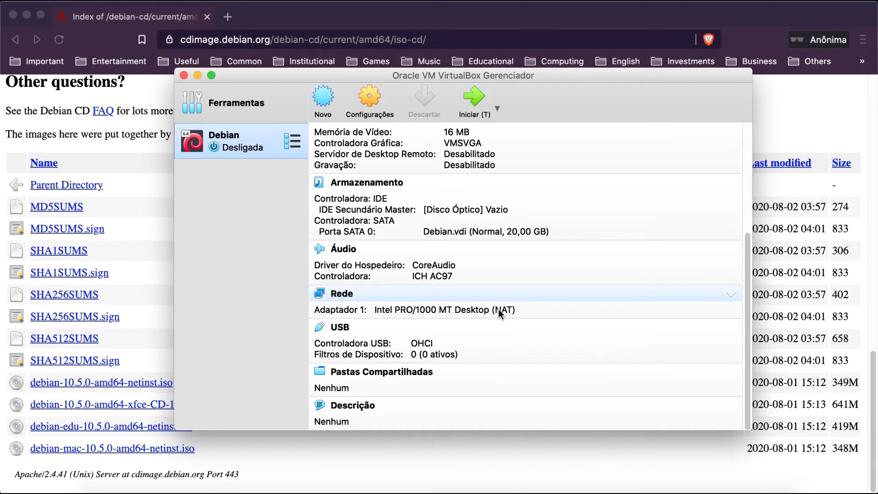
left_click(350, 297)
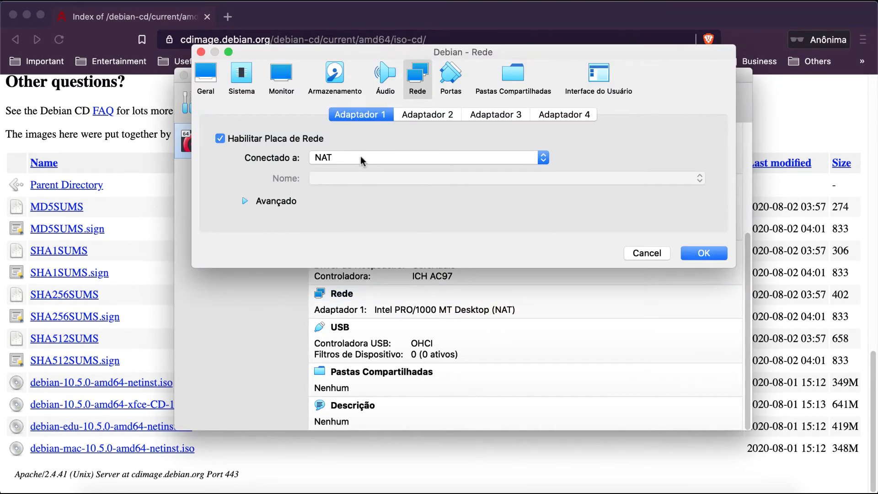
left_click(361, 159)
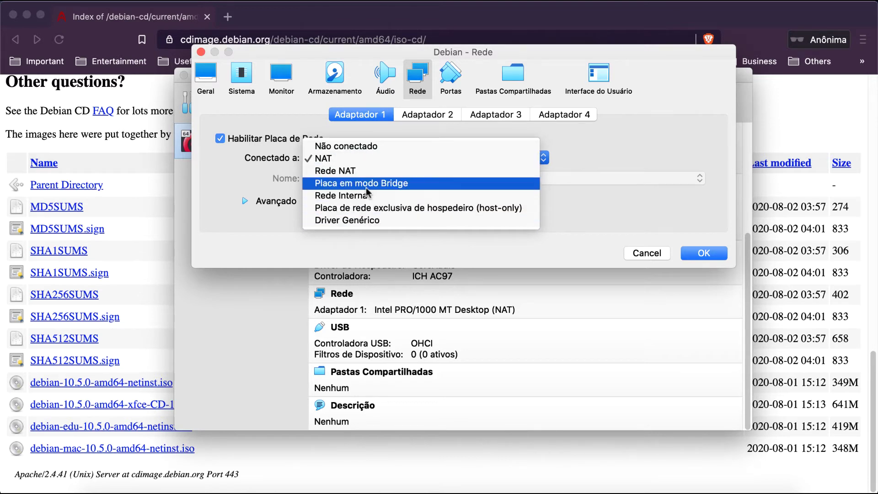
left_click(405, 185)
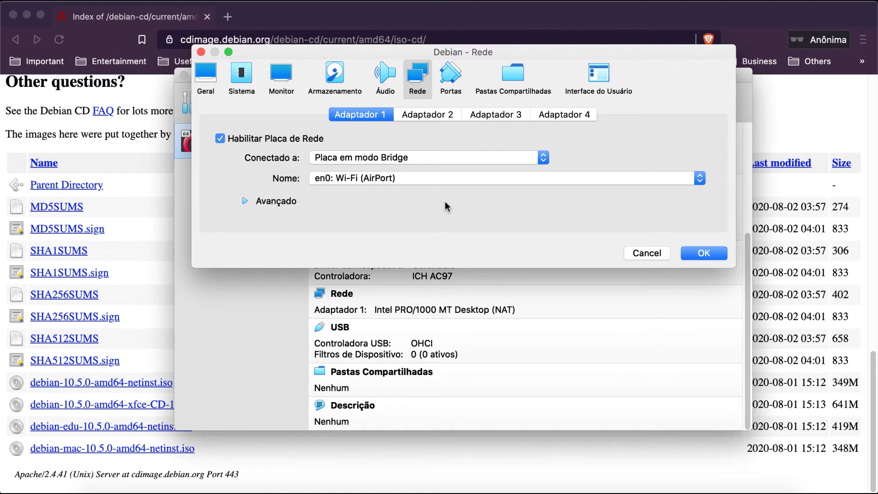
left_click(693, 256)
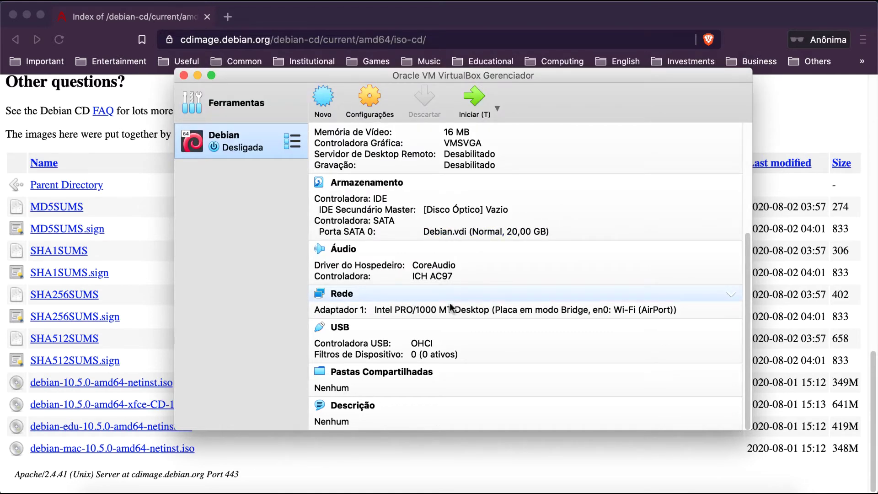
Step: Start the Debian virtual machine and launch the non-graphical Install option from the installer boot menu
scroll(579, 311, "up", 5)
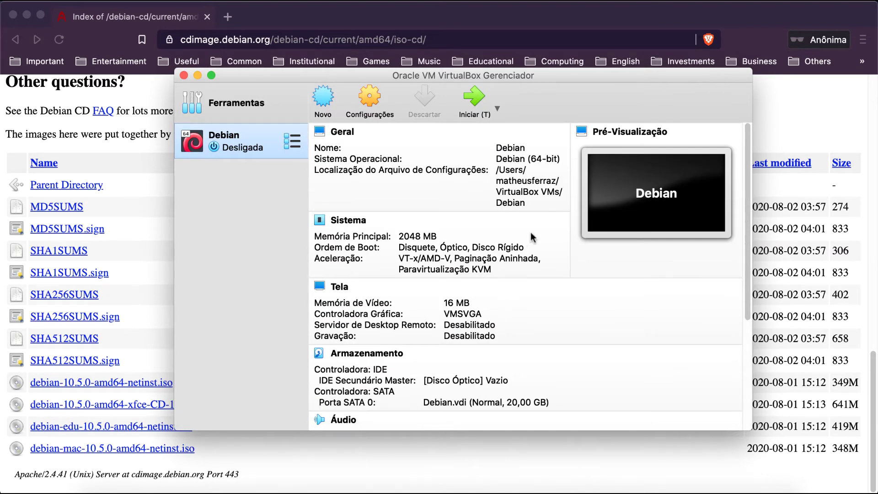
left_click(475, 108)
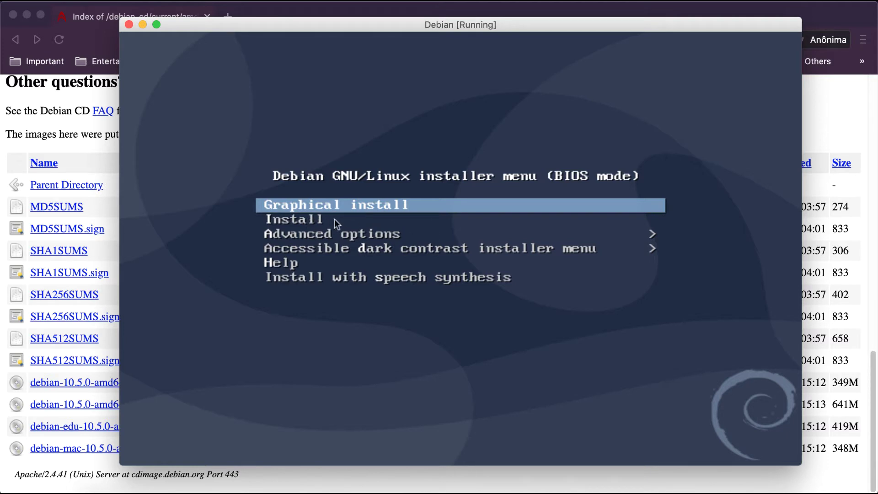
key("Down")
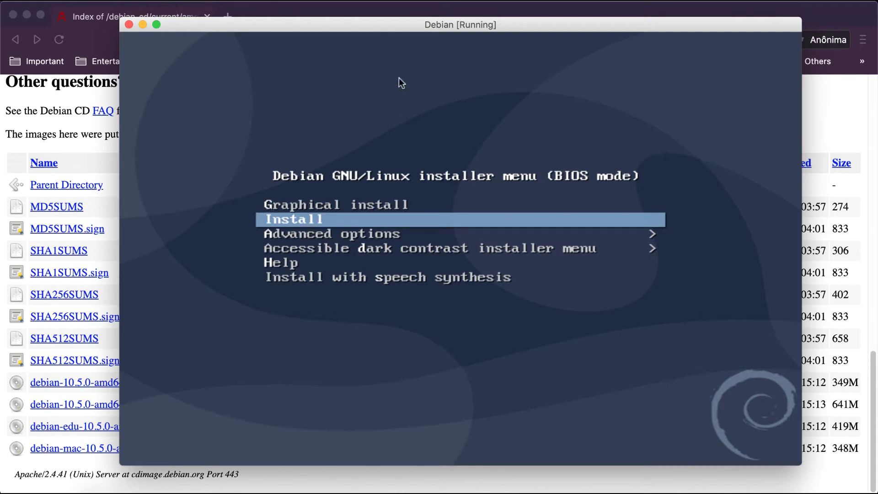
key("Down")
key("Down")
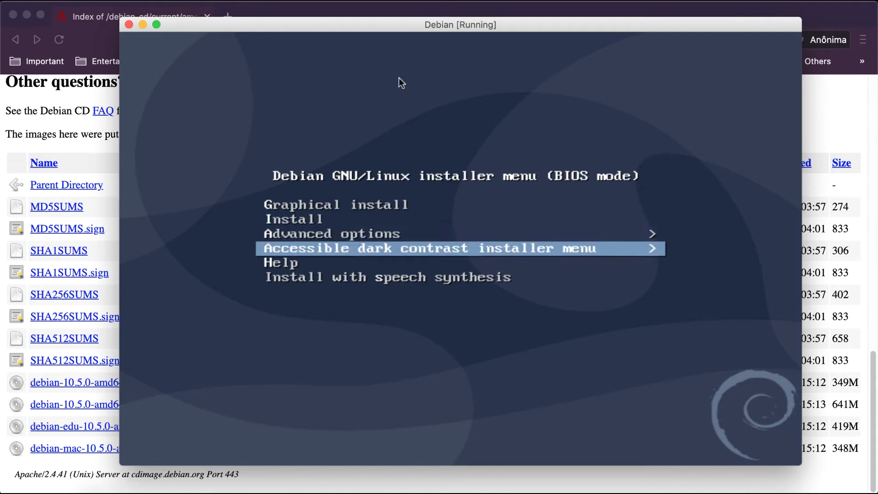
key("Down")
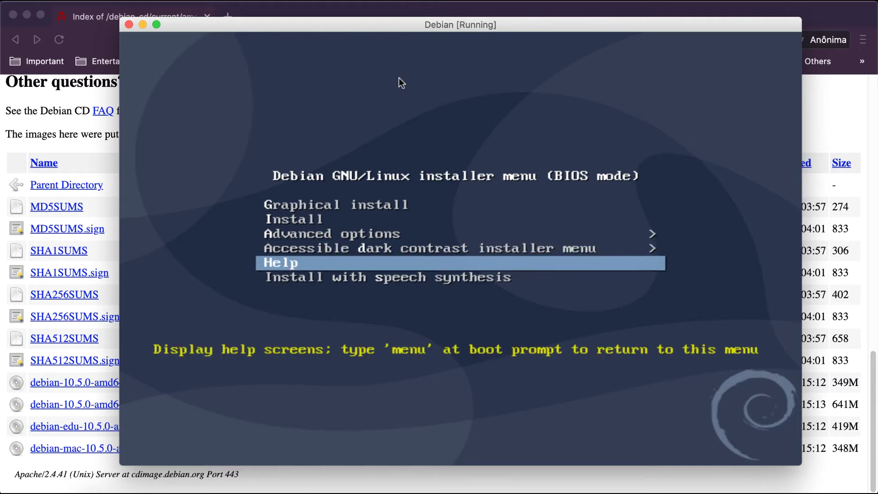
key("Down")
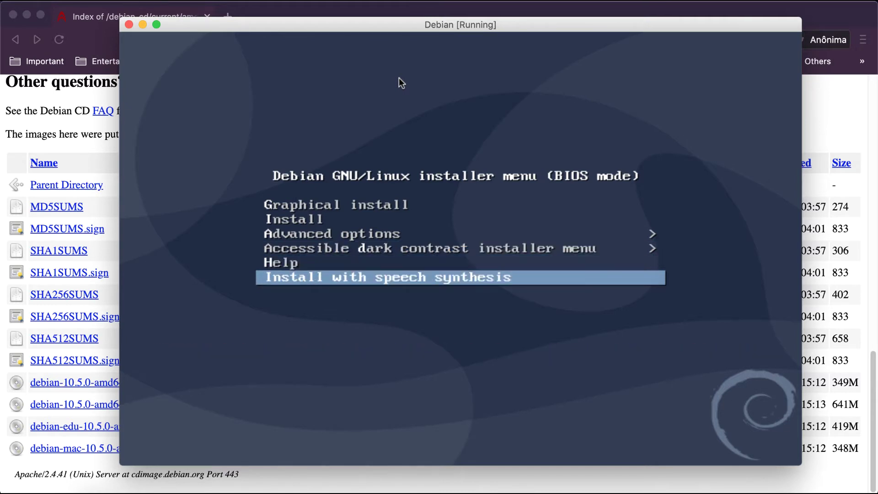
key("Up")
key("Up")
key("Up")
key("Up")
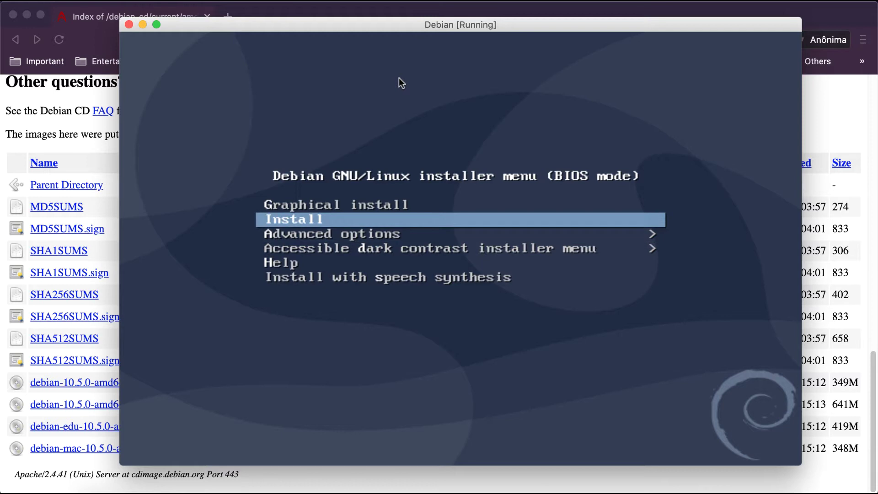
key("Return")
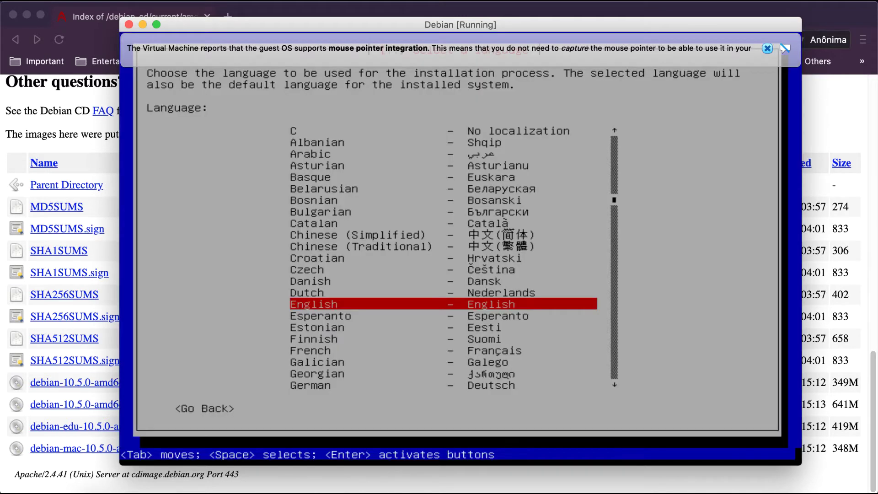
Step: Dismiss the mouse pointer integration notice and choose Portuguese as the installation language
left_click(767, 48)
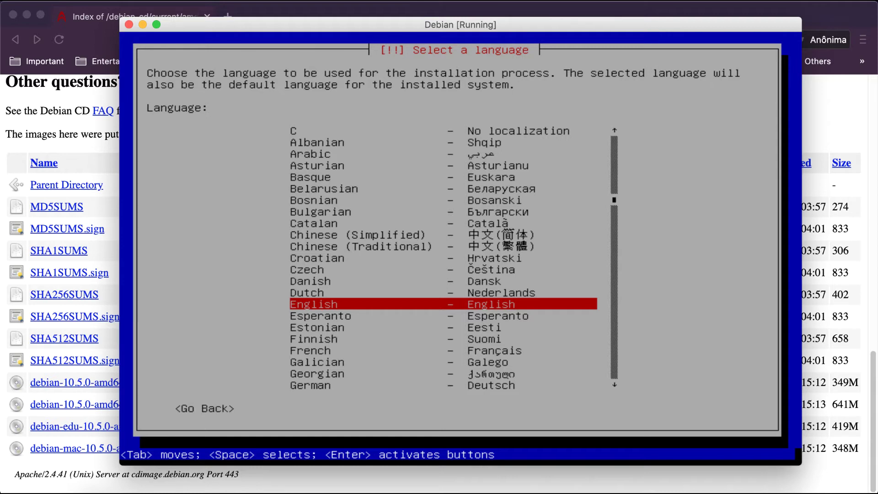
key("Down")
key("Down")
key("Down")
key("Down")
key("Down")
key("Down")
key("Down")
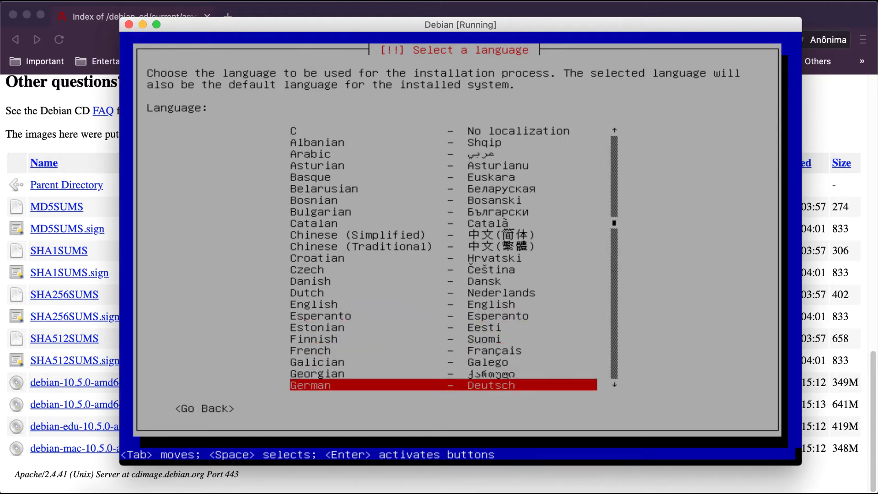
key("Down")
key("Down")
key("Down")
key("Down")
key("Down")
key("Down")
key("Down")
key("Down")
key("Down")
key("Down")
key("Down")
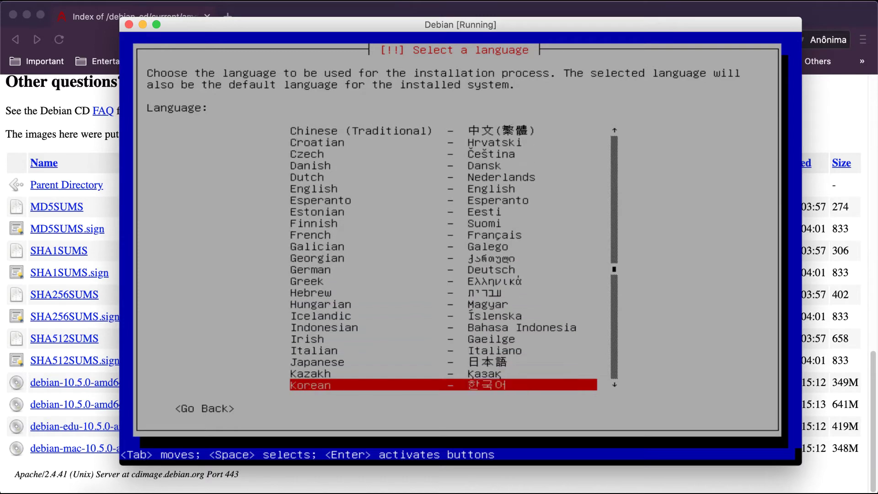
key("Down")
key("Down")
key("Down")
key("Down")
key("Down")
key("Down")
key("Down")
key("Down")
key("Down")
key("Down")
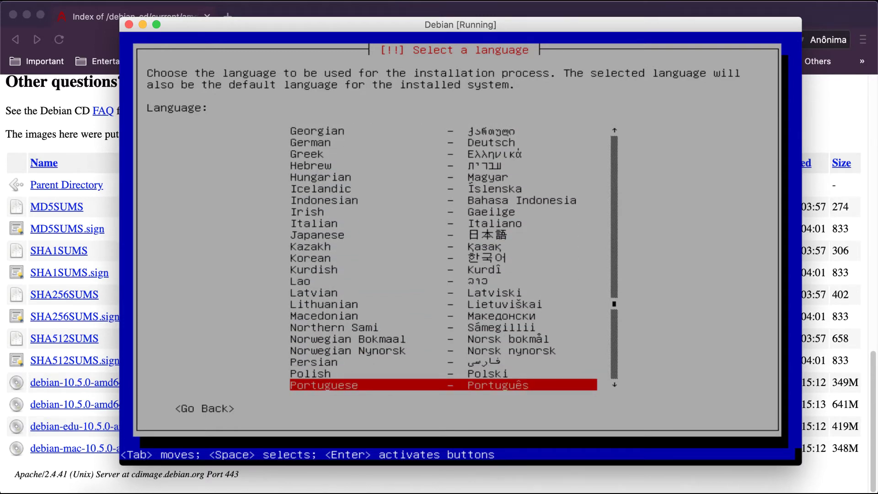
key("Return")
Step: Set the location to Brasil and choose the Português keyboard layout
key("Up")
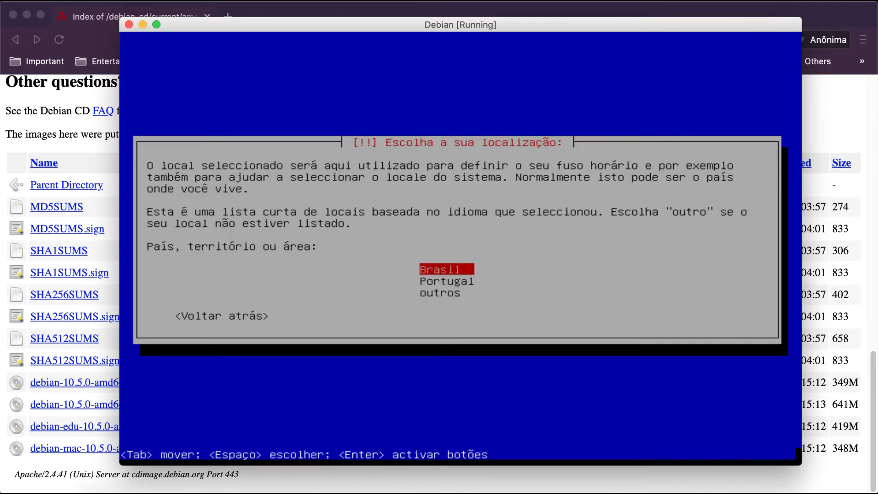
key("Return")
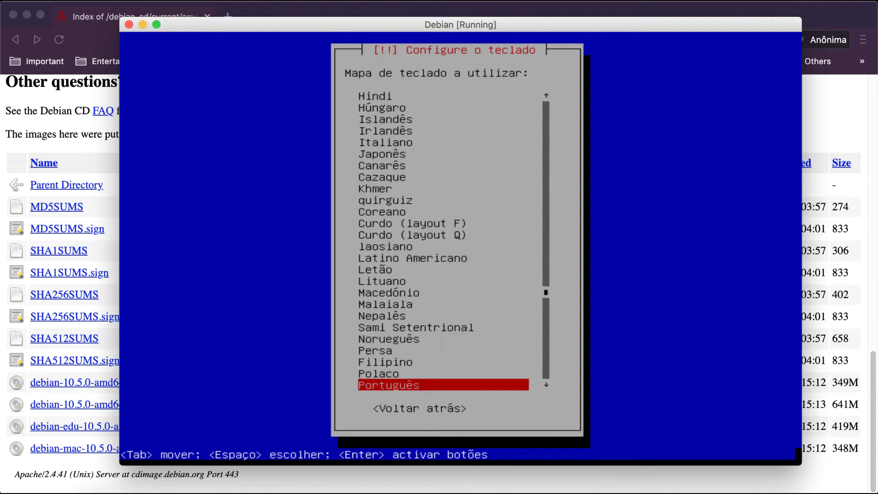
key("Return")
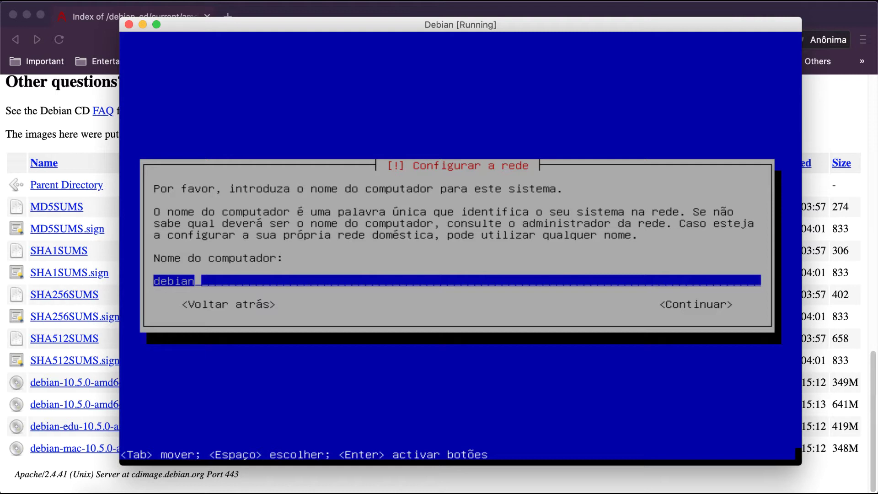
Step: Keep debian as the computer name and continue with the domain name left empty
key("Tab")
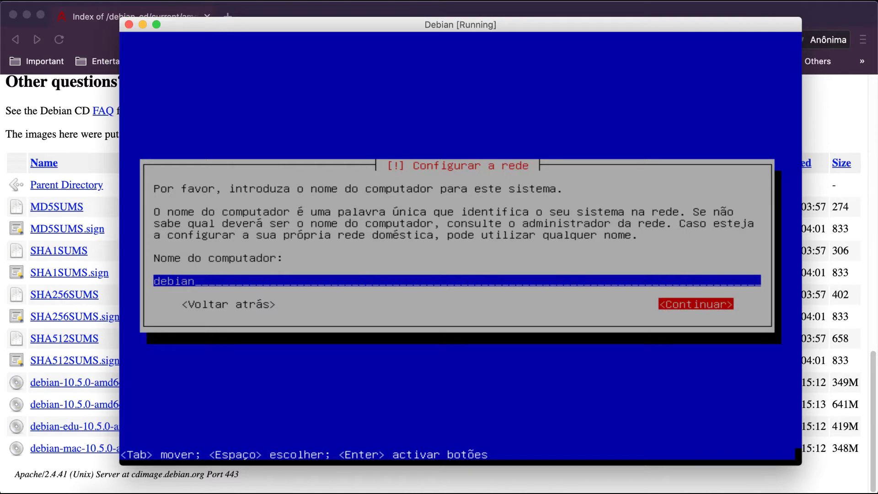
key("Return")
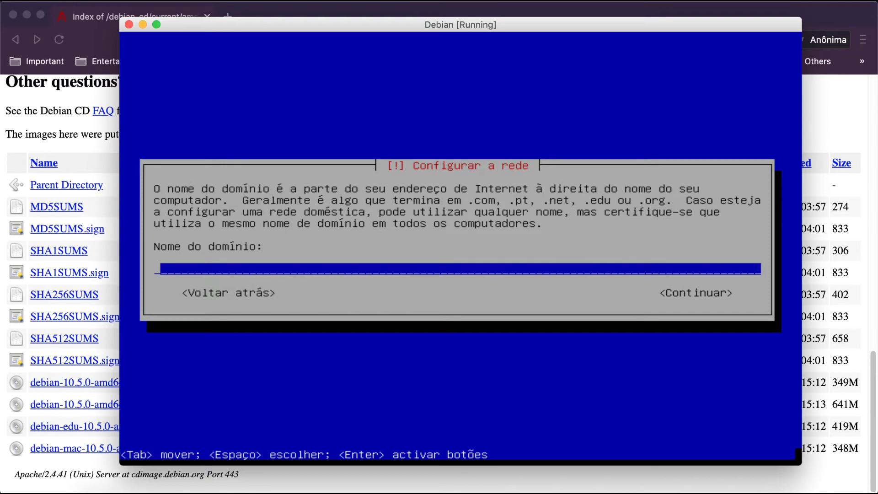
key("Tab")
key("Return")
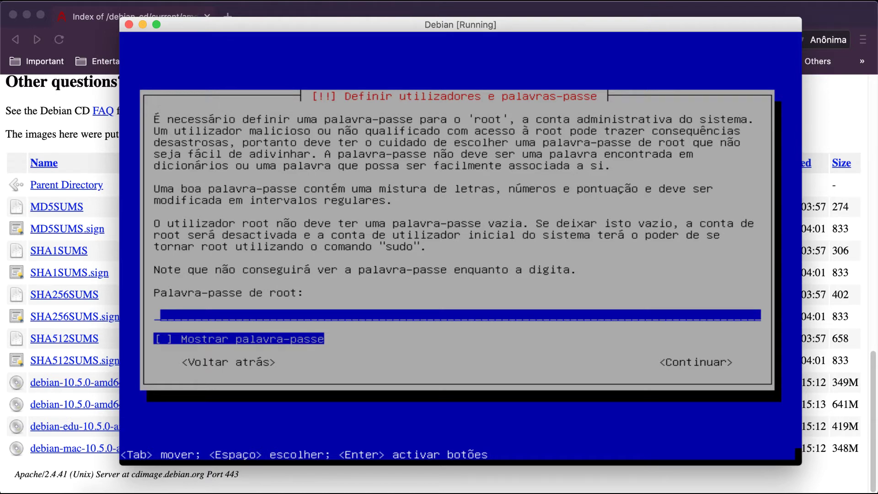
Step: Set the root account password and enter it again for verification
type("*****")
key("Tab")
key("Tab")
key("Return")
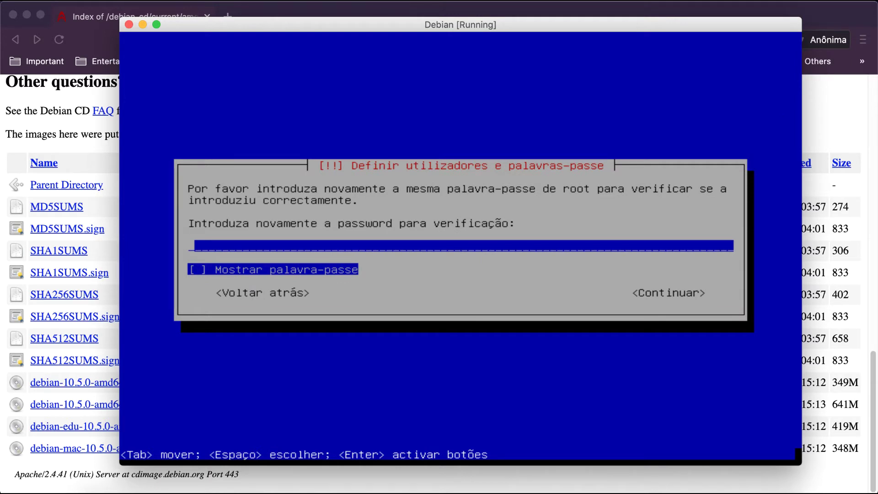
type("*****")
key("Tab")
key("Tab")
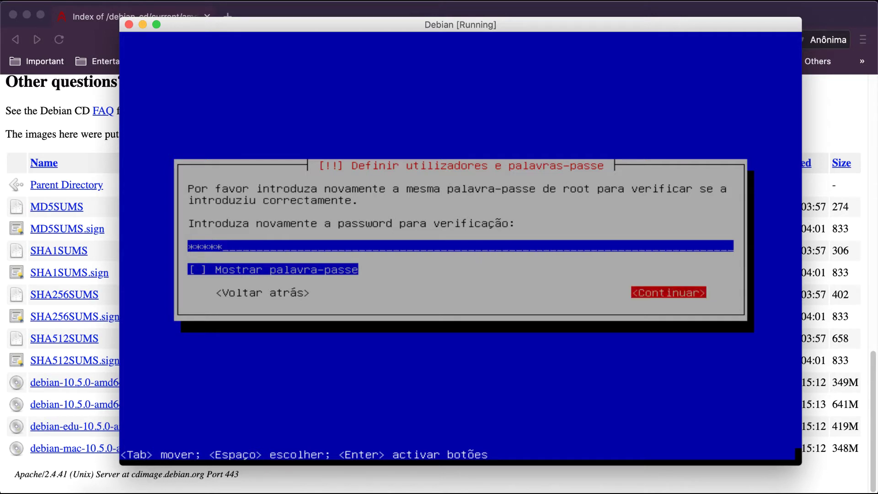
key("Return")
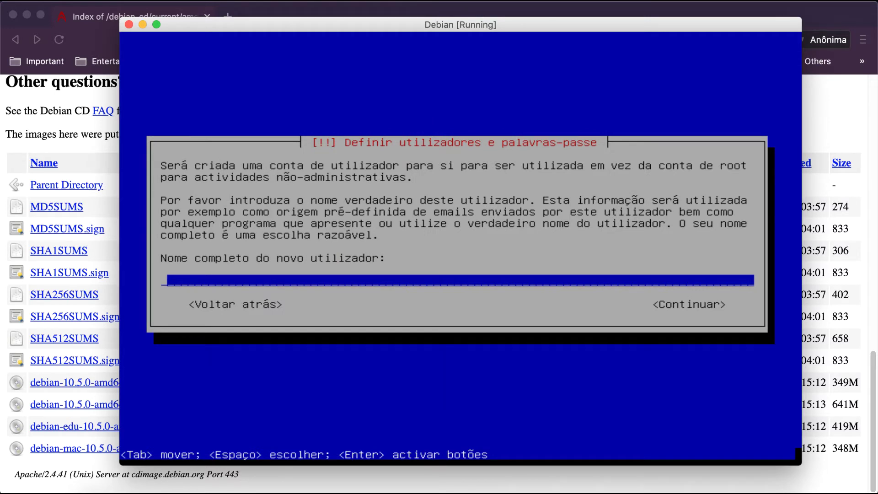
Step: Enter the new user's full name and accept the suggested username for the account
type("matheus")
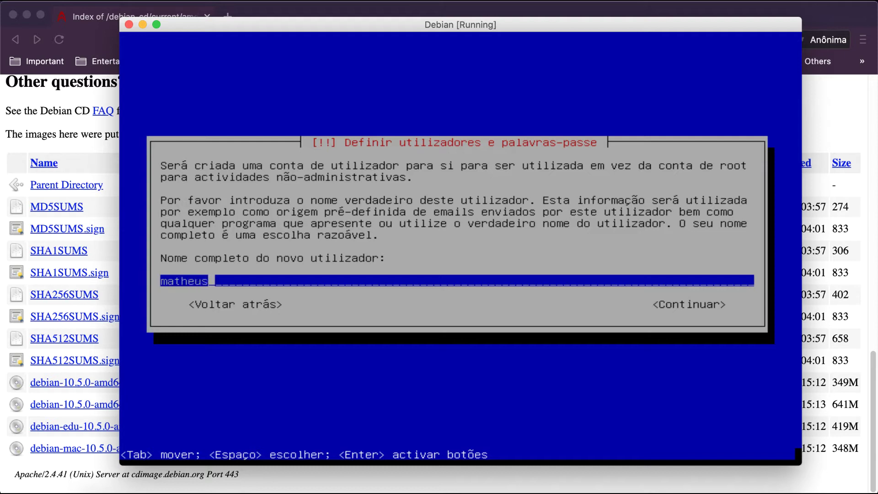
key("Tab")
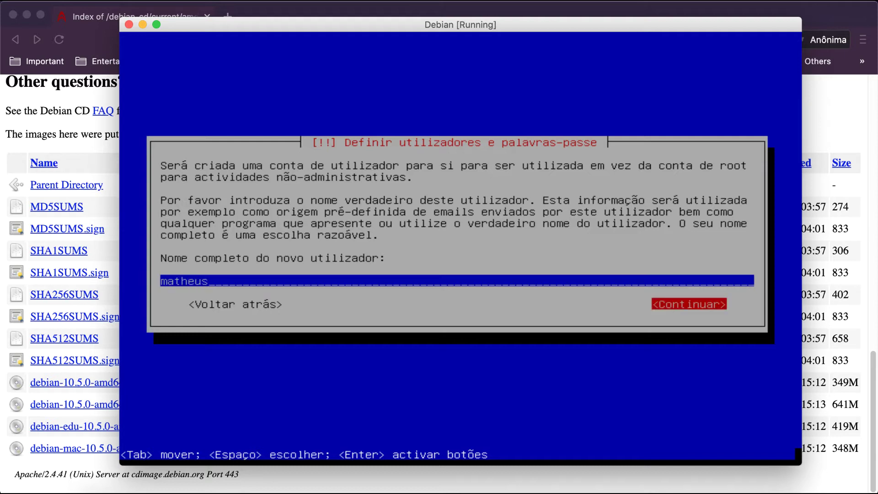
key("Return")
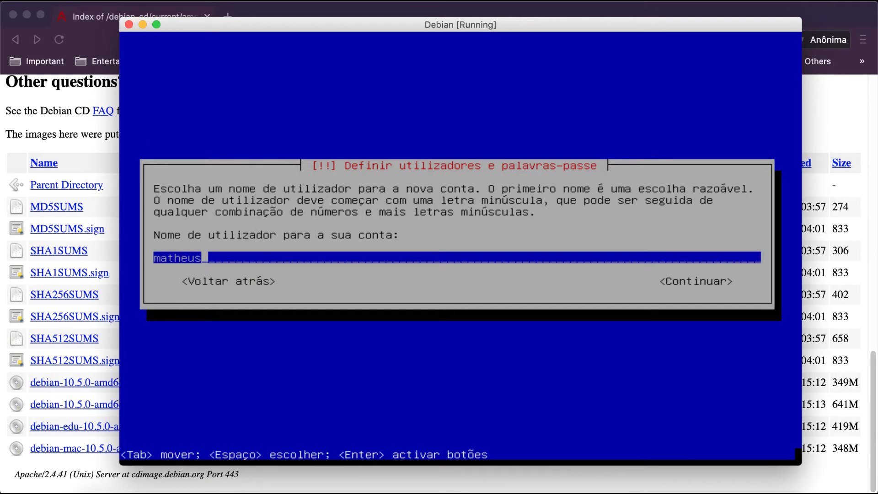
key("Tab")
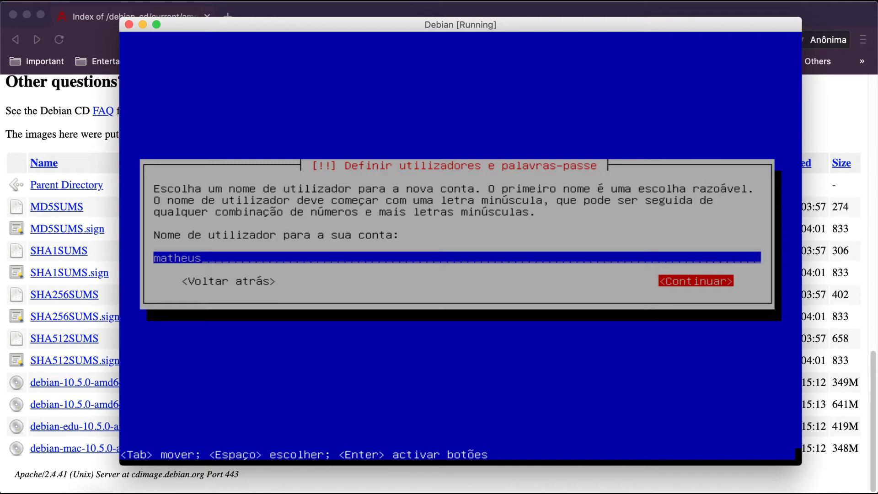
key("Return")
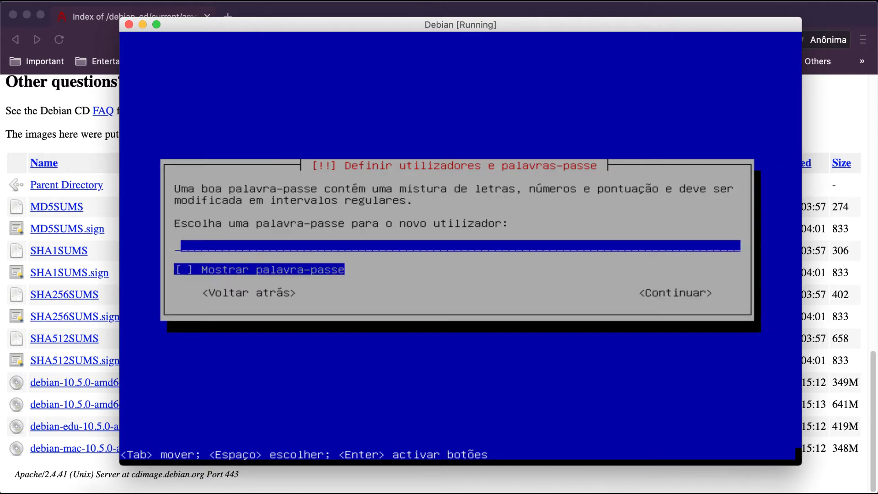
Step: Set the new user's account password and enter it again for verification
type("*****")
key("Tab")
key("Tab")
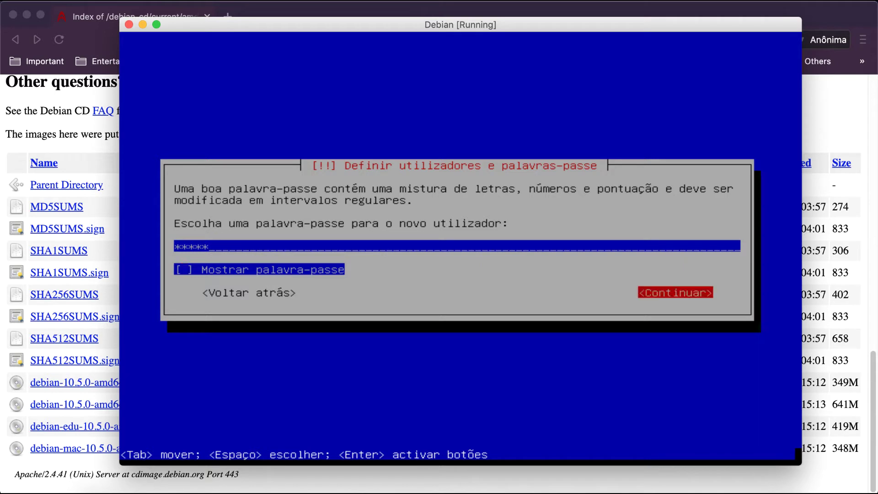
key("Return")
type("*****")
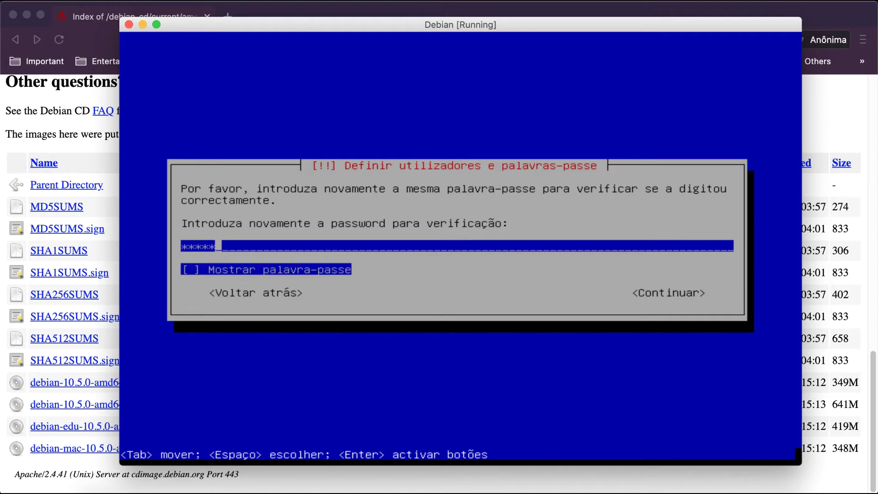
key("Tab")
key("Tab")
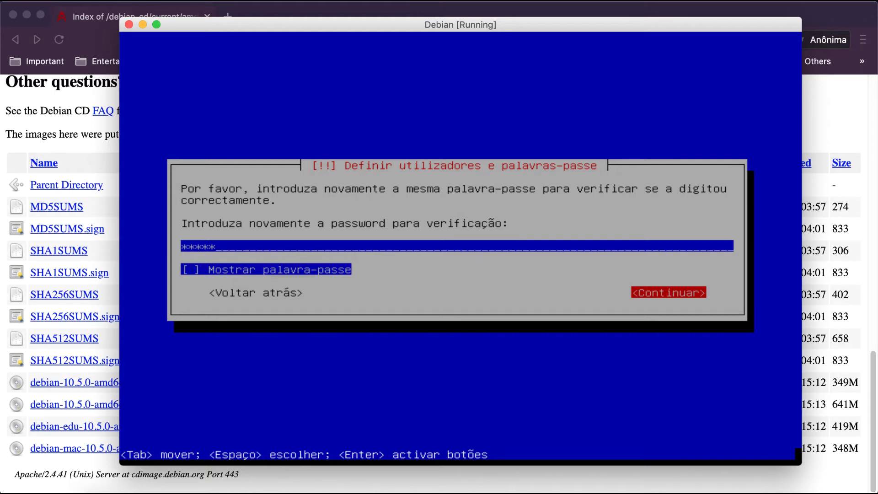
key("Return")
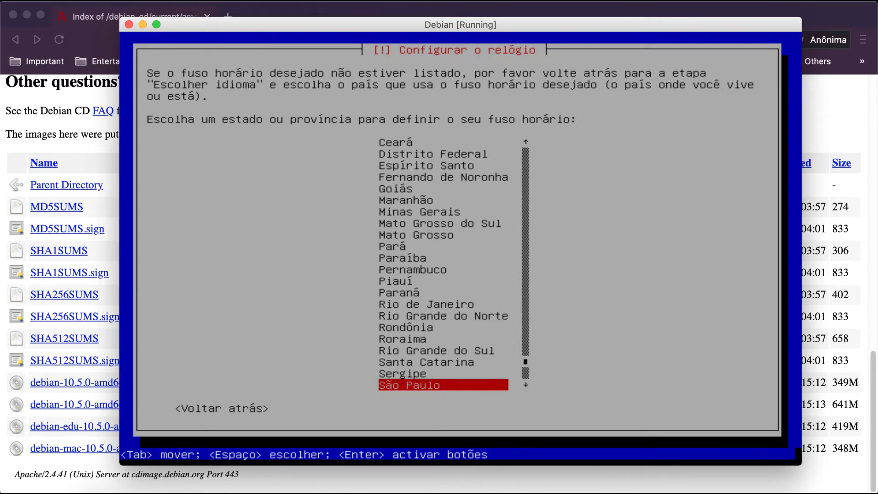
Step: Set the time zone by choosing Rio Grande do Norte as the state
key("Down")
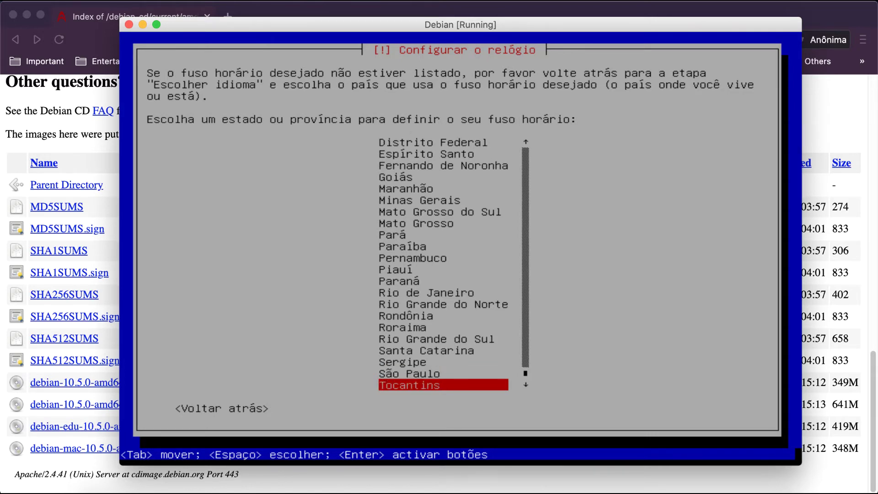
key("Up")
key("Up")
key("Up")
key("Up")
key("Up")
key("Up")
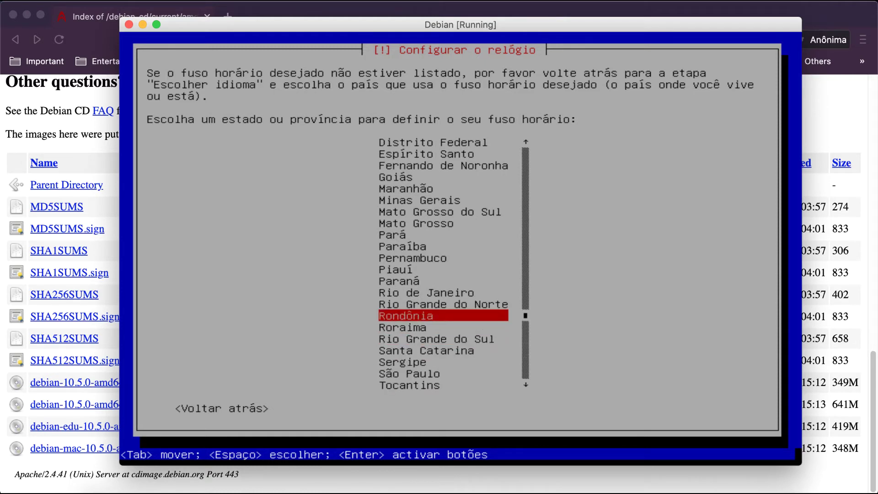
key("Up")
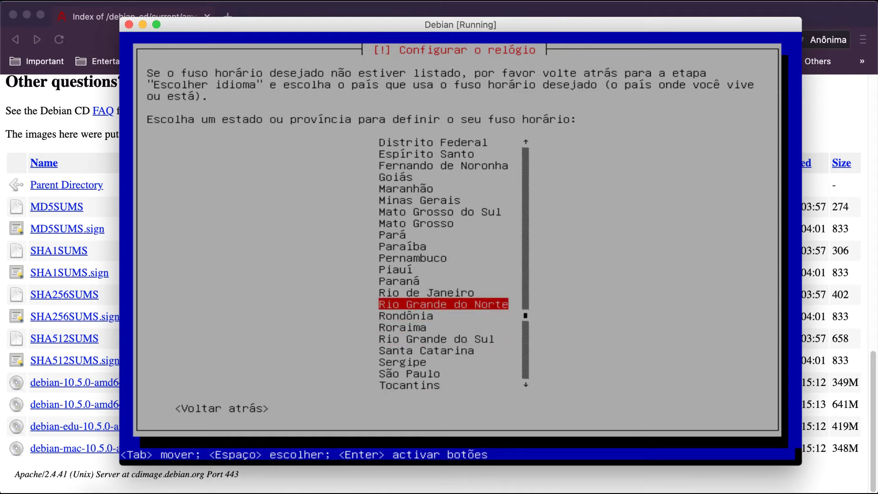
key("Return")
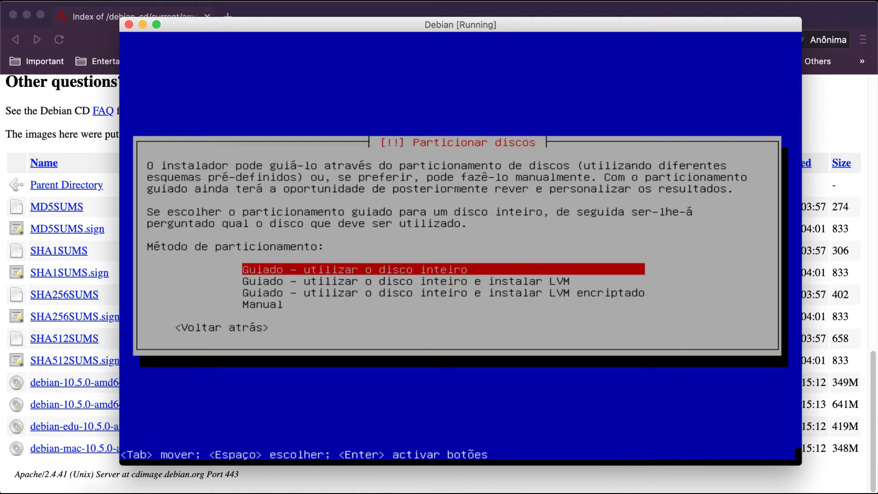
Step: Choose Manual as the disk partitioning method
key("Down")
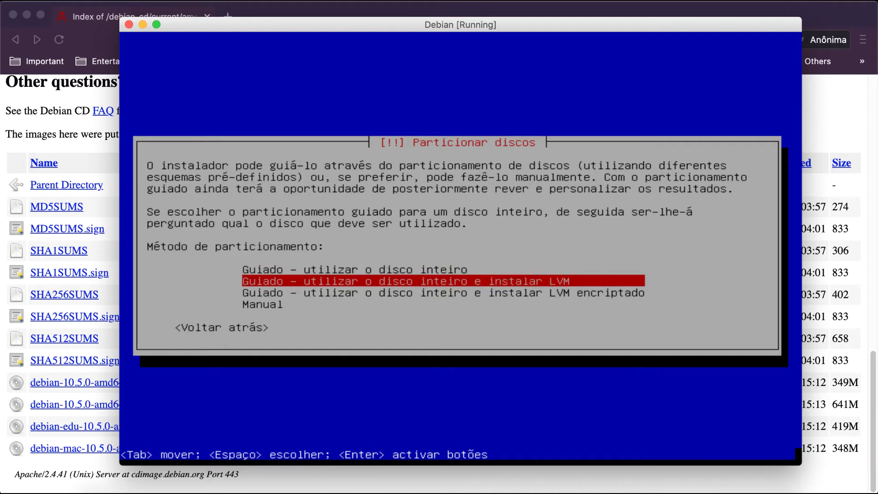
key("Down")
key("Down")
key("Return")
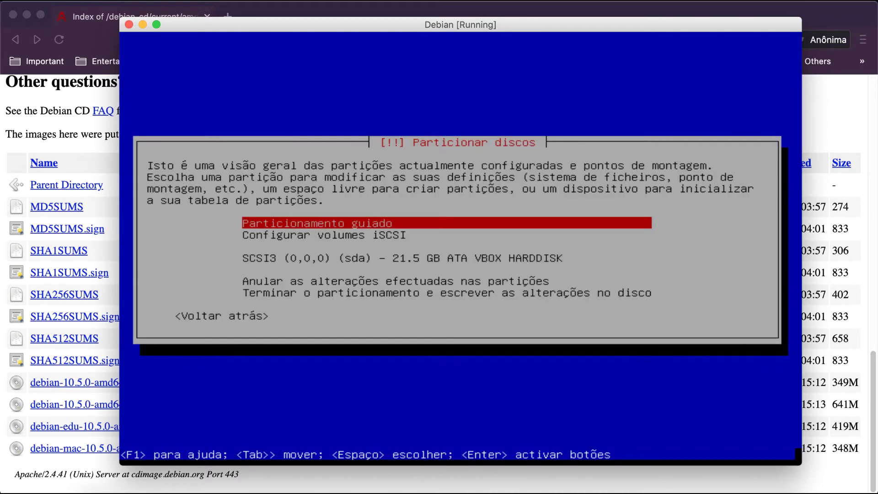
Step: Create a new empty partition table on the SCSI3 (sda) VBOX HARDDISK
key("Down")
key("Down")
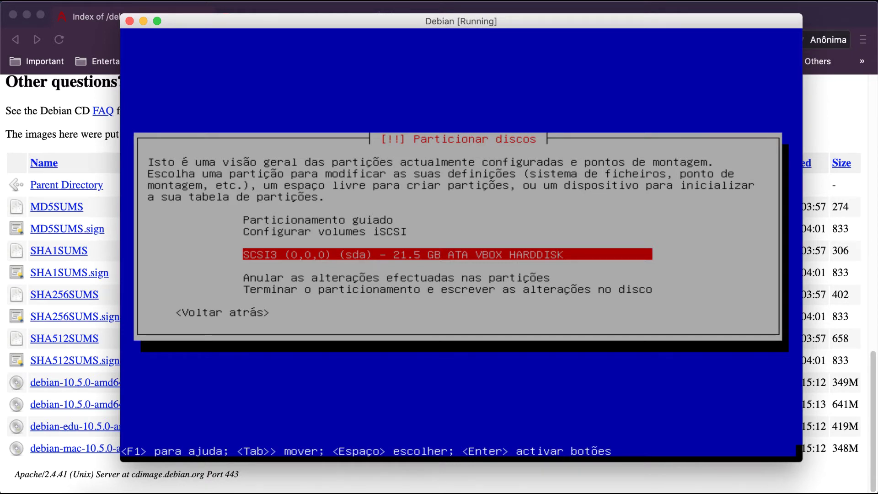
key("Return")
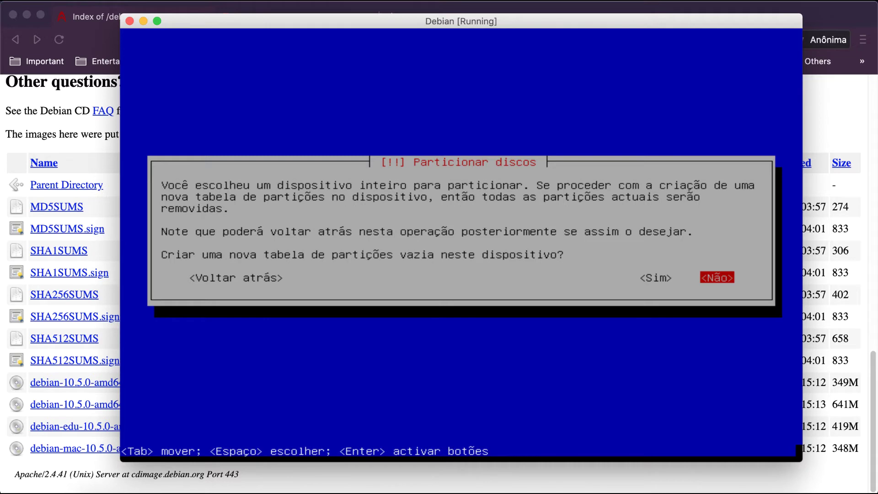
key("Left")
key("Return")
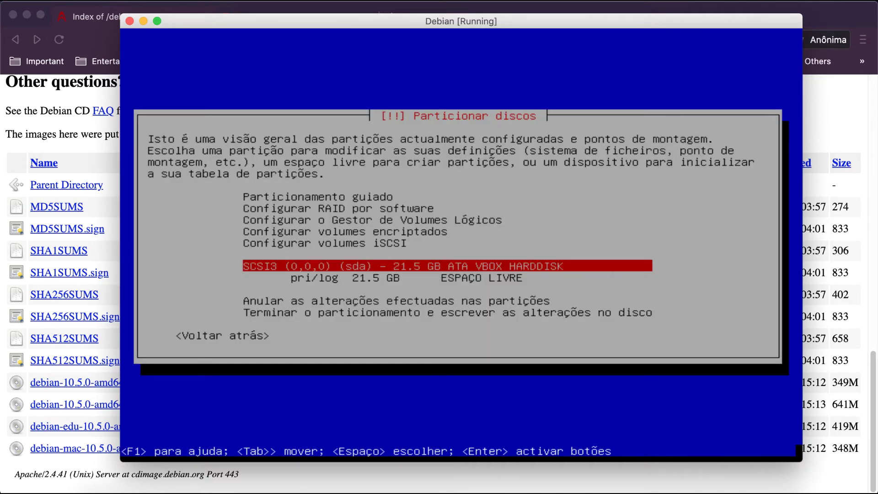
Step: Create a 2.0 GB primary partition at the beginning (Início) of the disk's free space
key("Down")
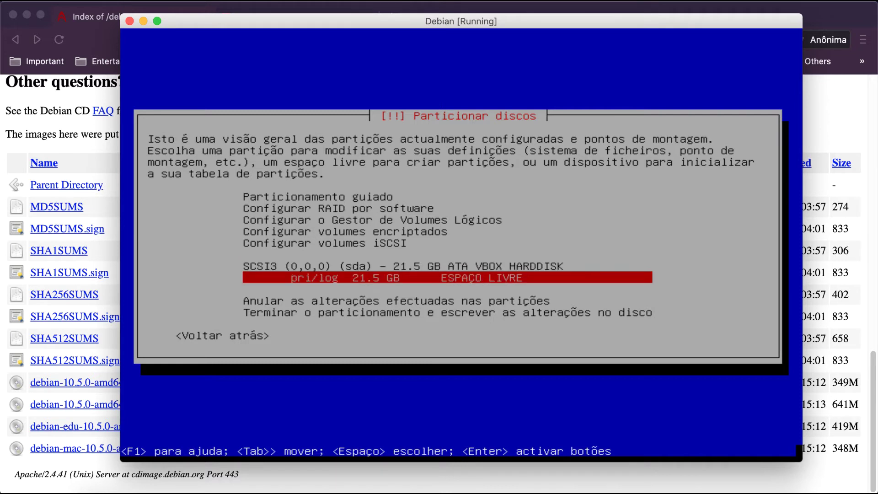
key("Up")
key("Down")
key("Return")
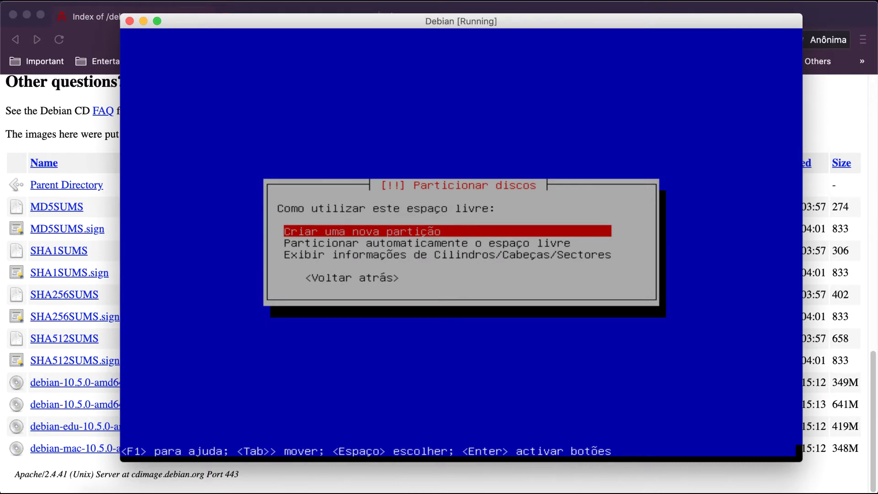
key("Return")
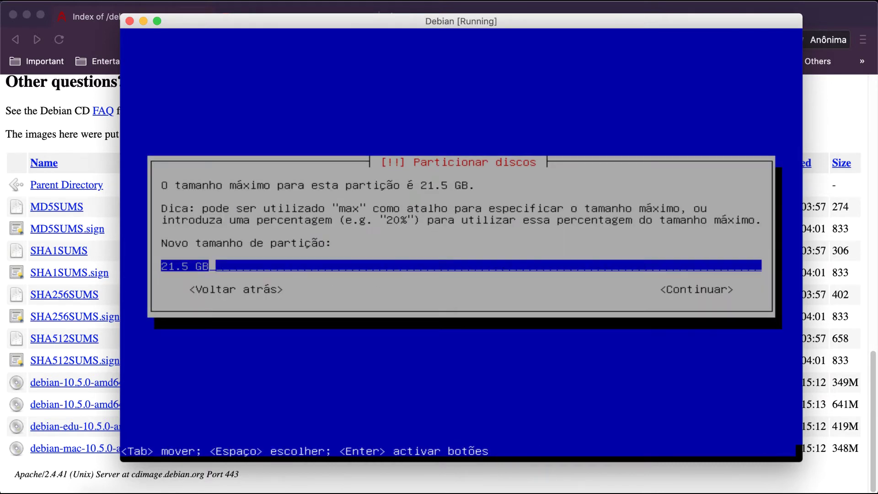
key("BackSpace")
key("BackSpace")
key("BackSpace")
key("BackSpace")
key("BackSpace")
key("BackSpace")
key("BackSpace")
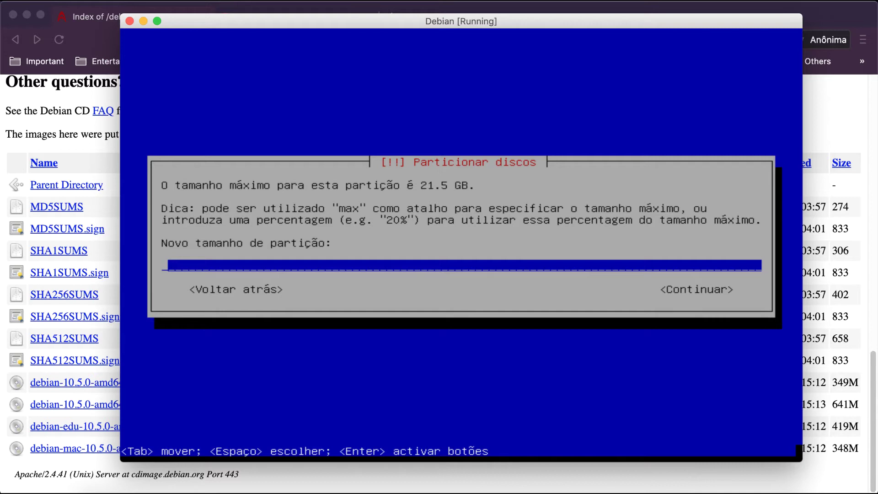
type("2.0 GB")
key("Tab")
key("Return")
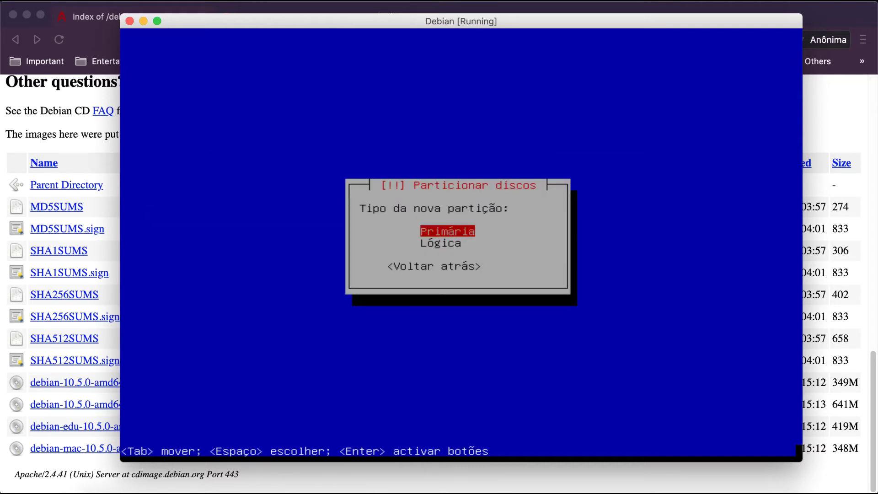
key("Return")
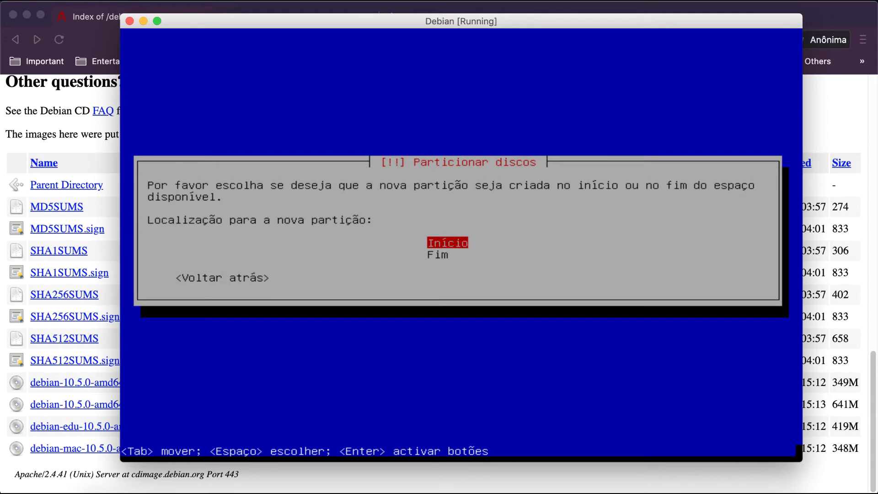
key("Return")
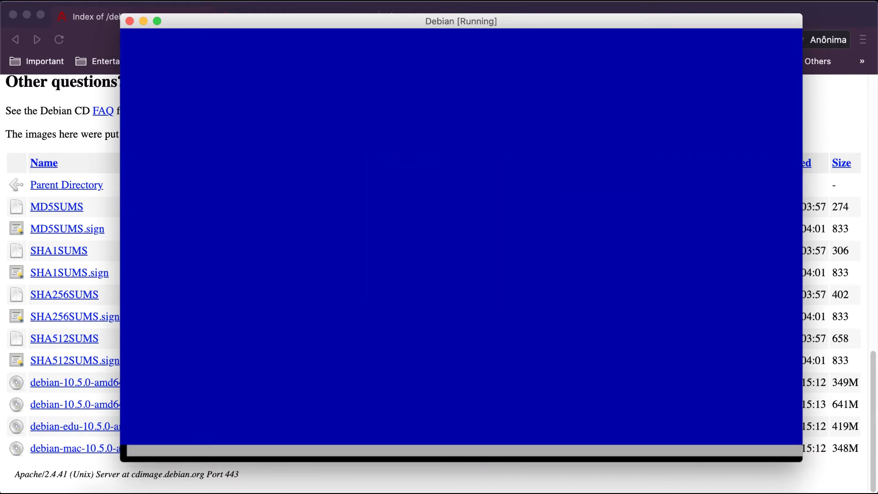
Step: Set partition #1 to be used as Área de swap and finish its preparation
key("Return")
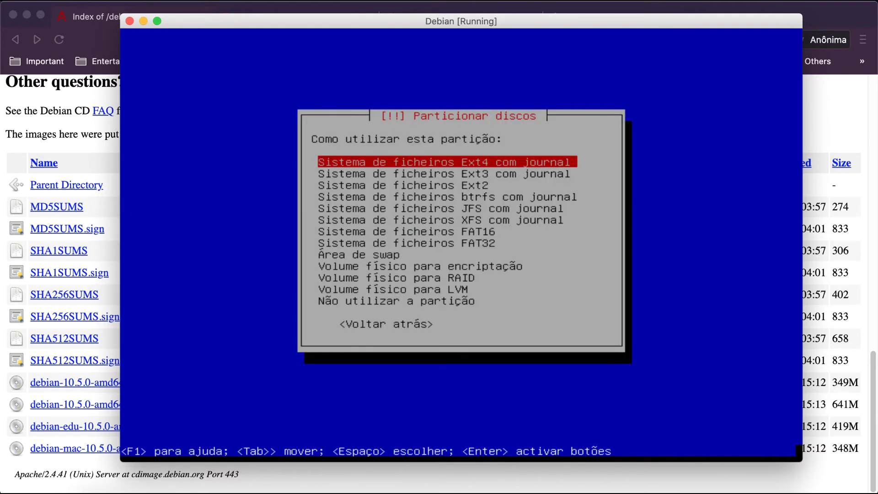
key("Down")
key("Down")
key("Down")
key("Down")
key("Down")
key("Down")
key("Down")
key("Down")
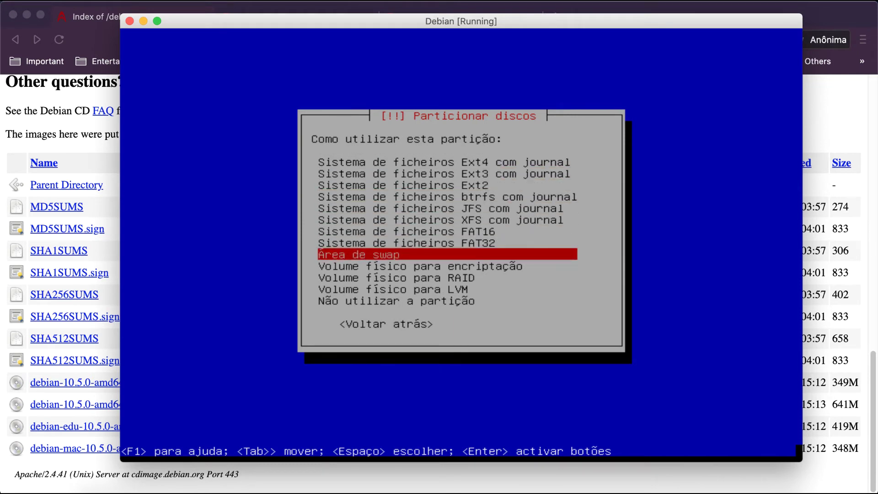
key("Return")
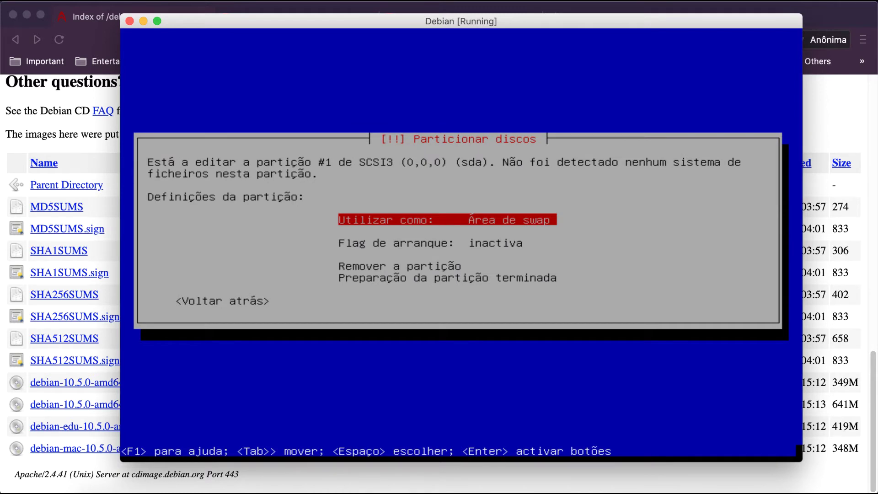
key("Down")
key("Down")
key("Down")
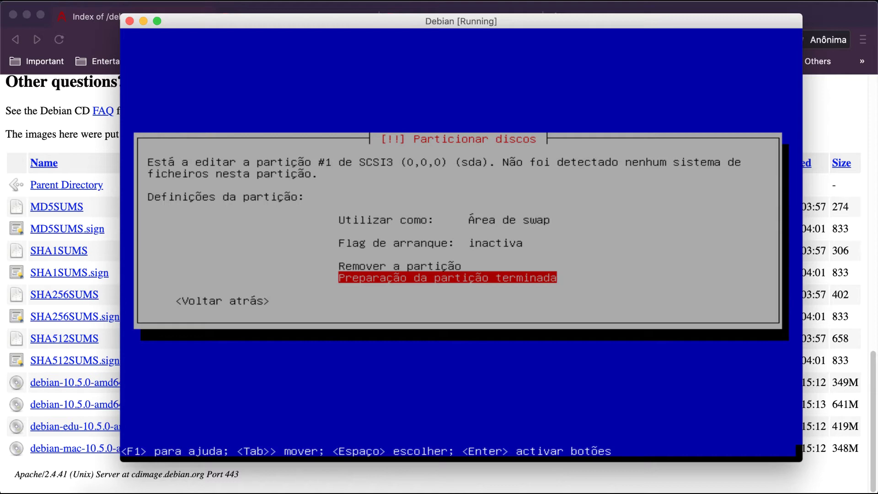
key("Return")
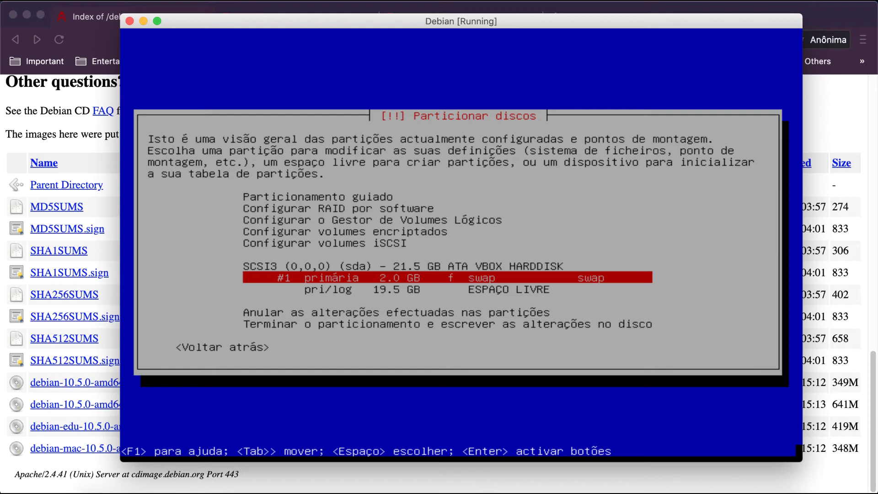
Step: Create a 10 GB primary partition at the beginning (Início) of the remaining free space
key("Down")
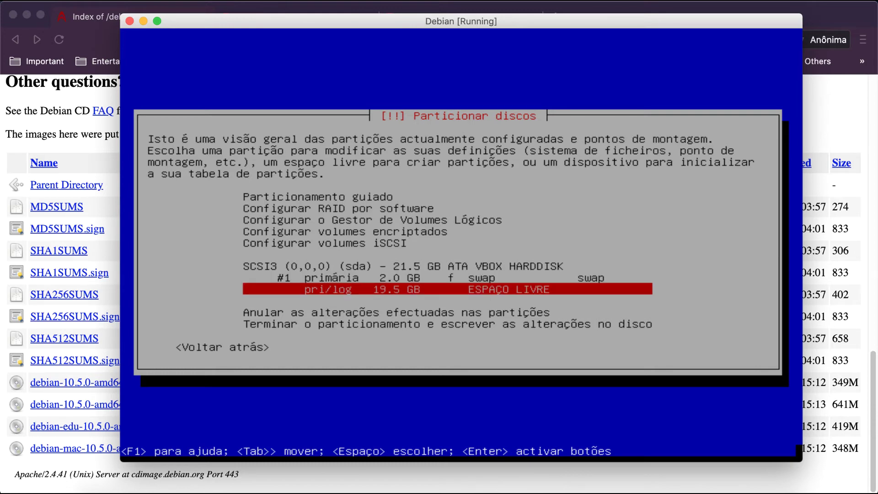
key("Return")
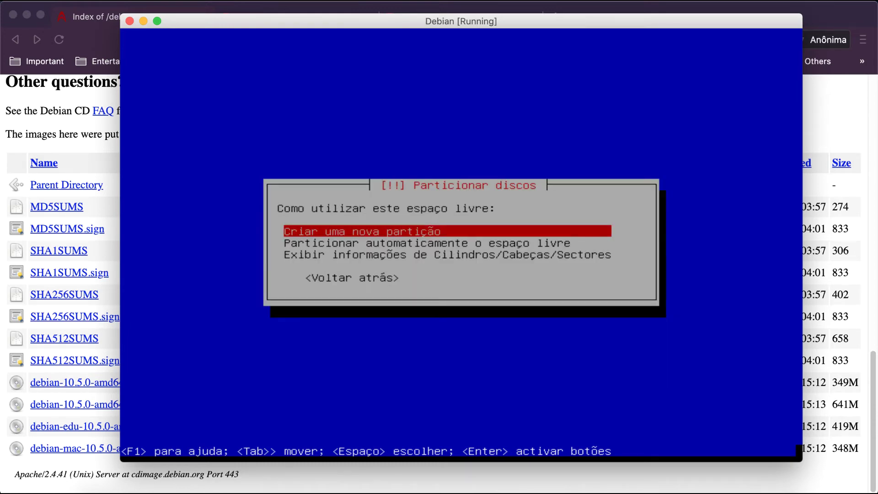
key("Return")
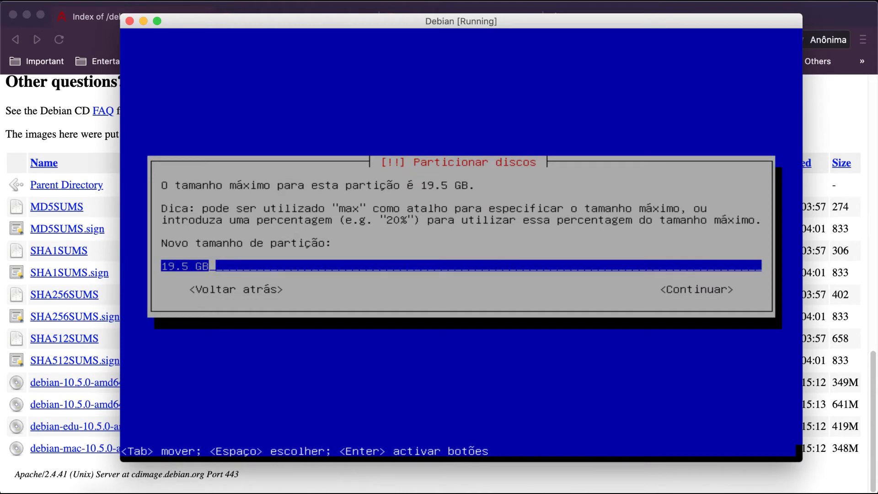
key("Left")
key("Left")
key("Left")
key("BackSpace")
key("BackSpace")
key("BackSpace")
key("BackSpace")
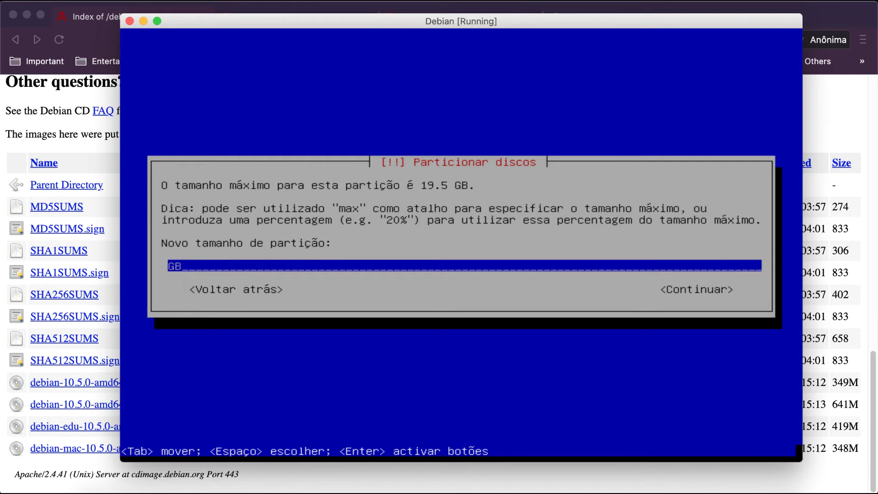
type("10")
key("Right")
key("Right")
key("Right")
key("Tab")
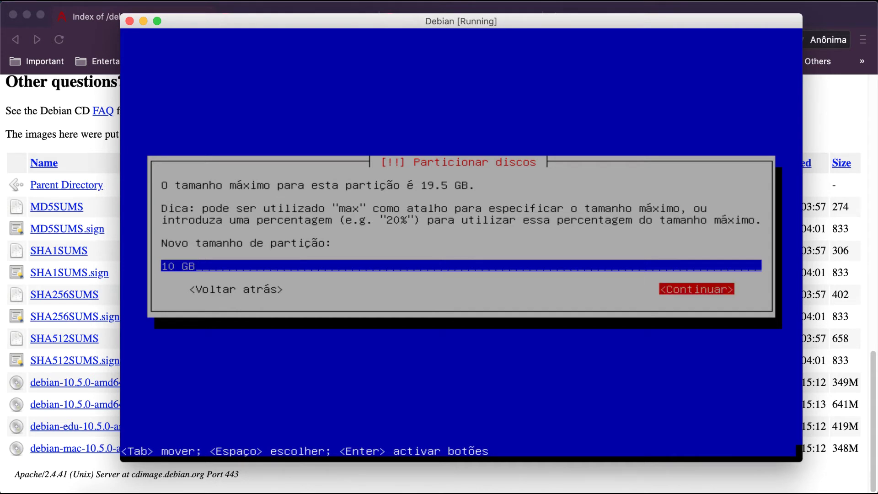
key("Return")
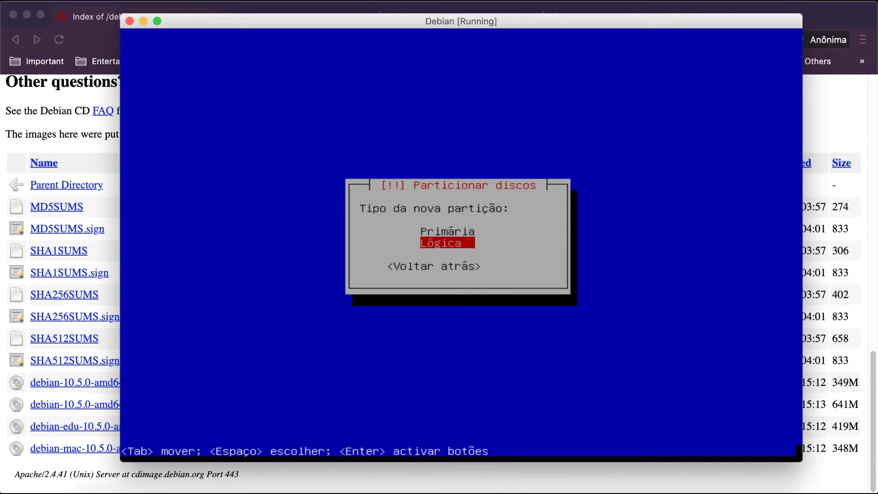
key("Up")
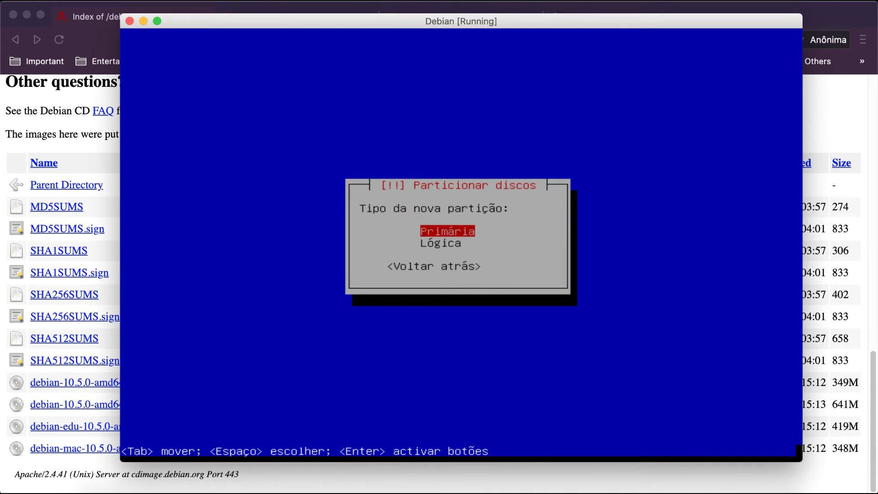
key("Return")
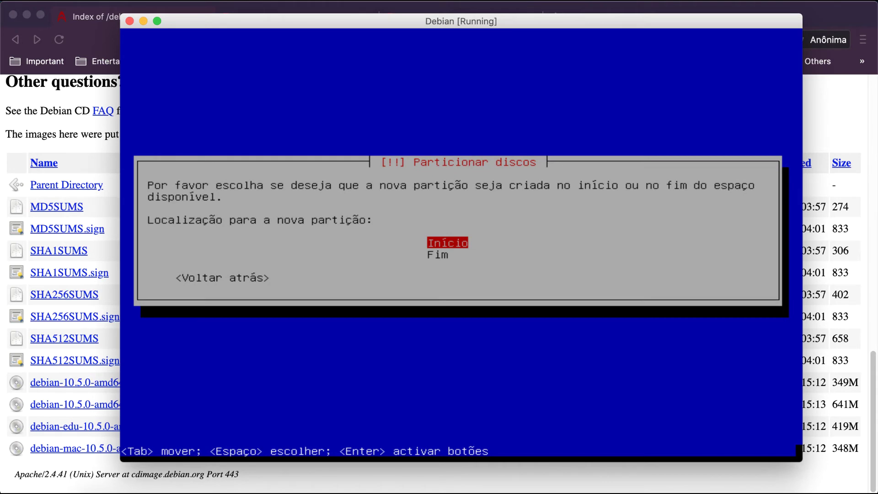
key("Return")
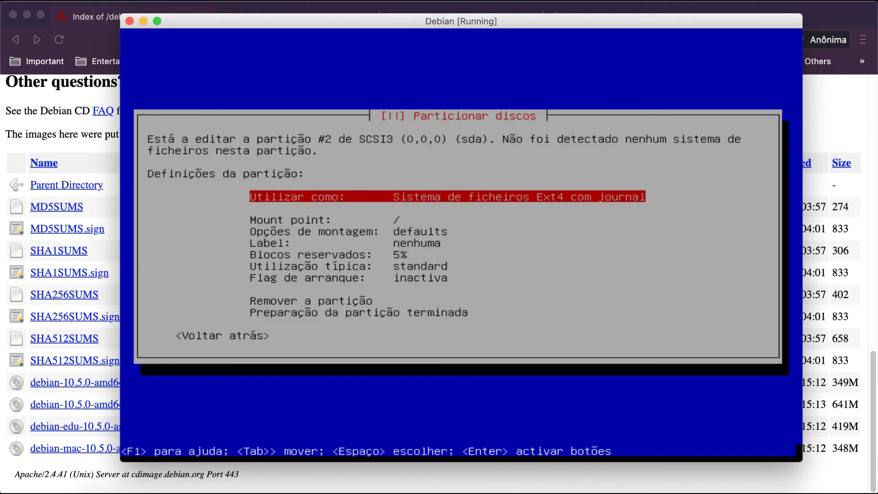
Step: Choose Sistema de ficheiros Ext4 com journal as the use for partition #2
key("Return")
key("Down")
key("Down")
key("Down")
key("Down")
key("Down")
key("Down")
key("Down")
key("Down")
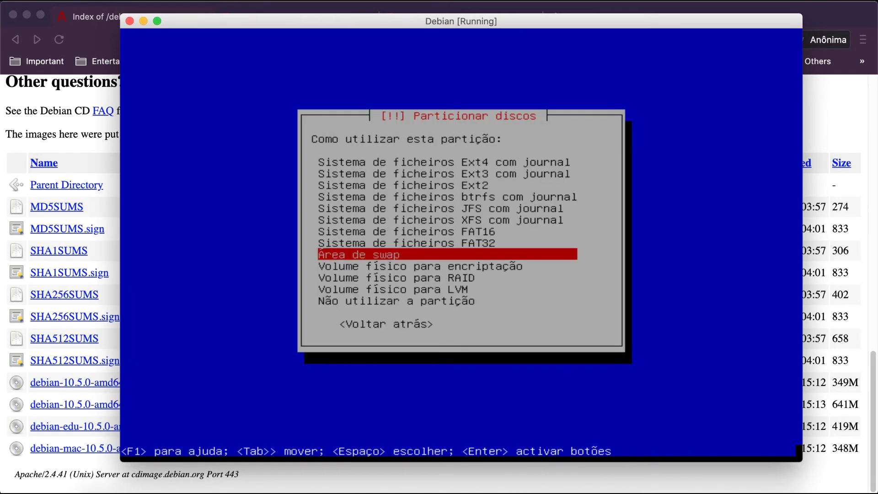
key("Up")
key("Up")
key("Up")
key("Up")
key("Up")
key("Up")
key("Up")
key("Up")
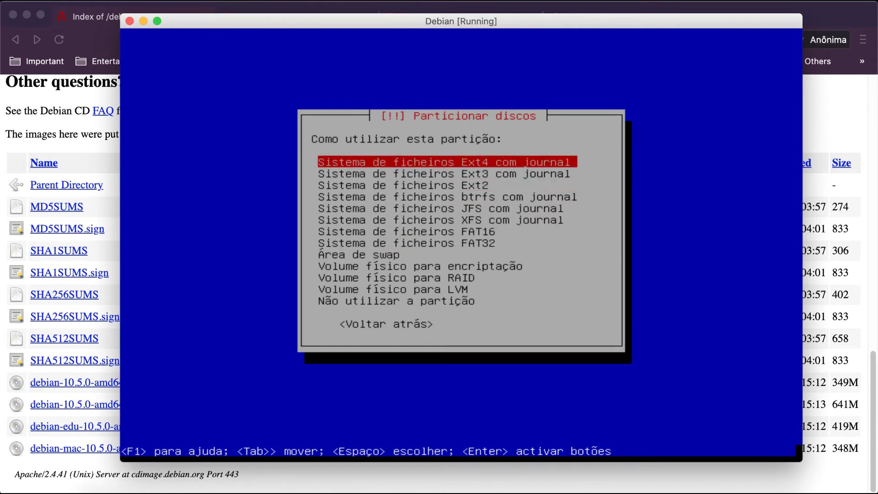
key("Return")
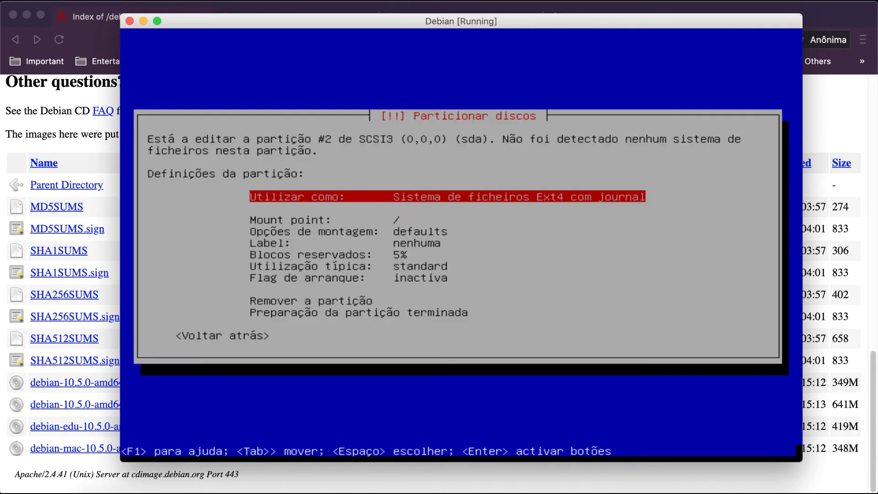
Step: Set the mount point of partition #2 to /home and finish its preparation
key("Down")
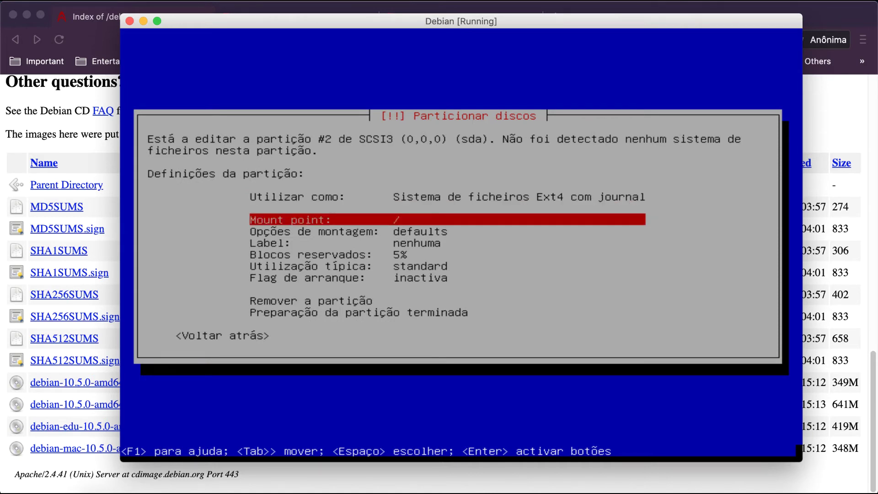
key("Return")
key("Down")
key("Down")
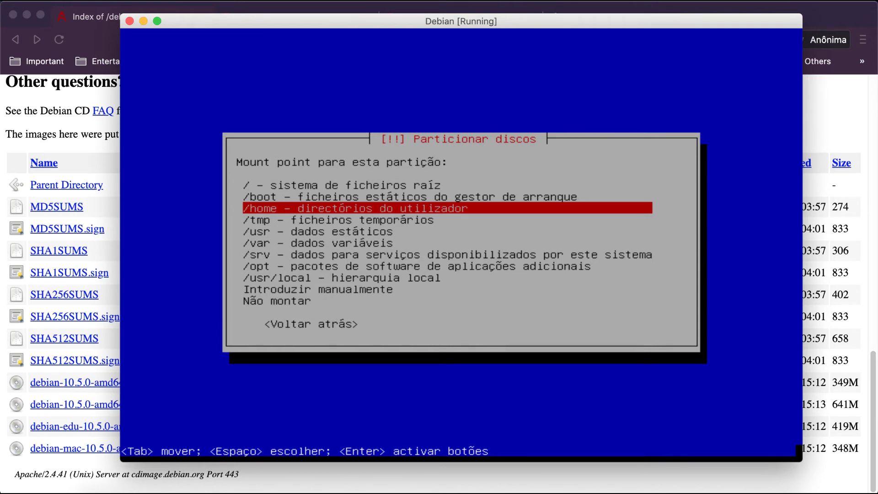
key("Return")
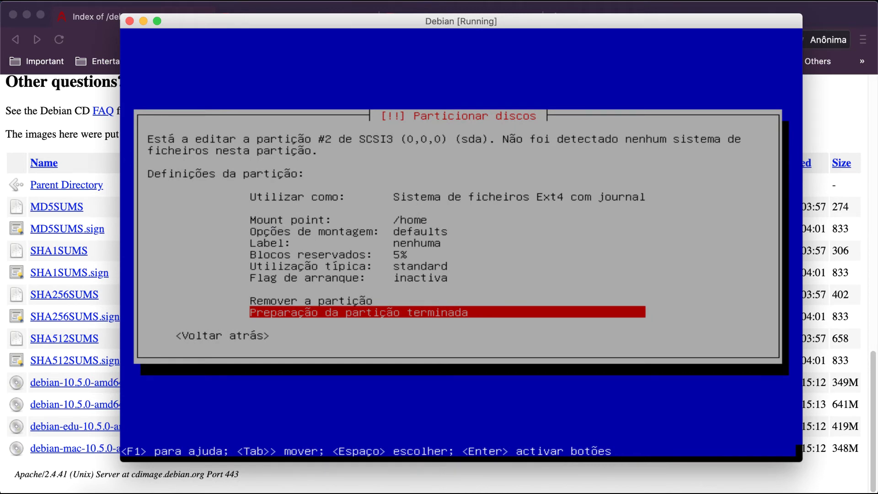
key("Return")
Step: Create a primary partition (Primária) that uses all of the remaining 9.5 GB of free space
key("Down")
key("Up")
key("Up")
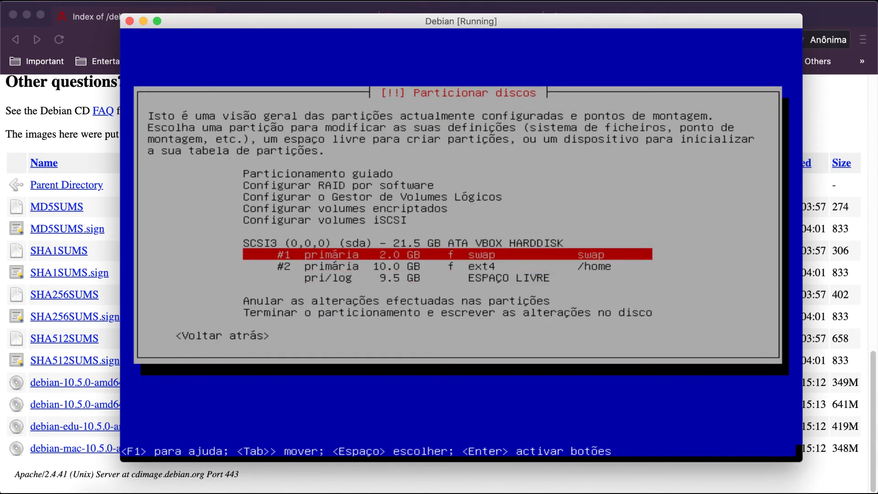
key("Down")
key("Down")
key("Up")
key("Up")
key("Down")
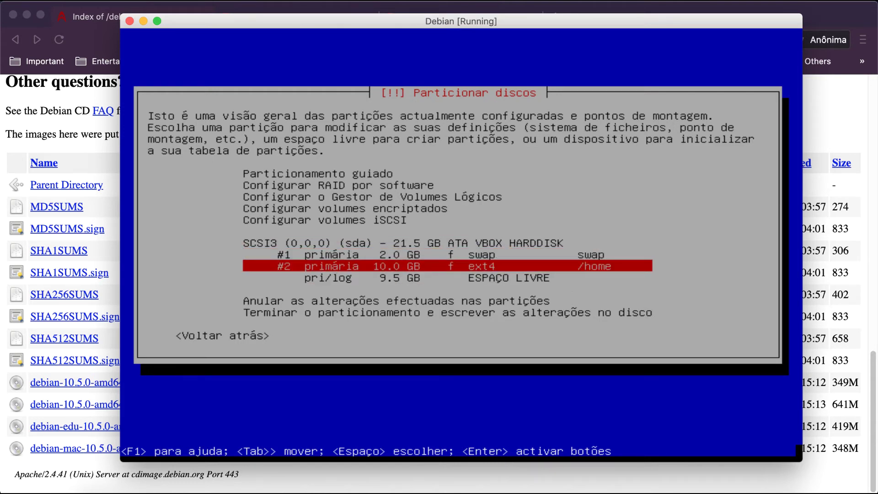
key("Down")
key("Up")
key("Down")
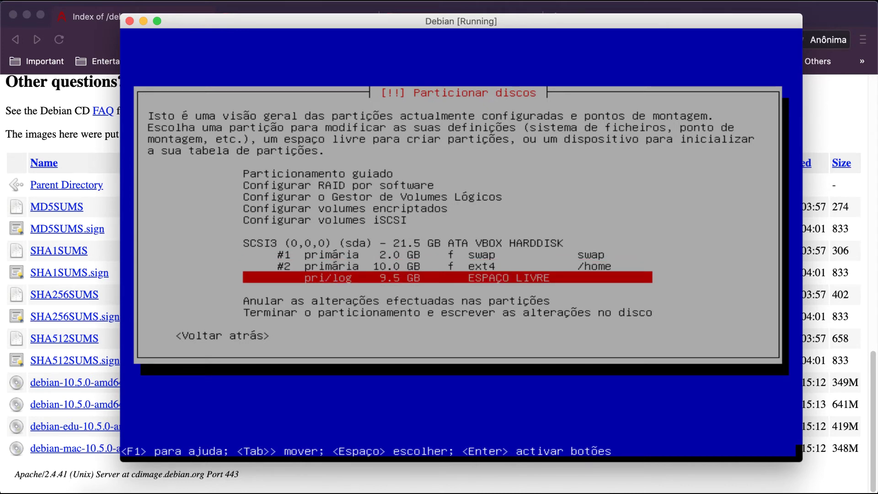
key("Return")
key("Return")
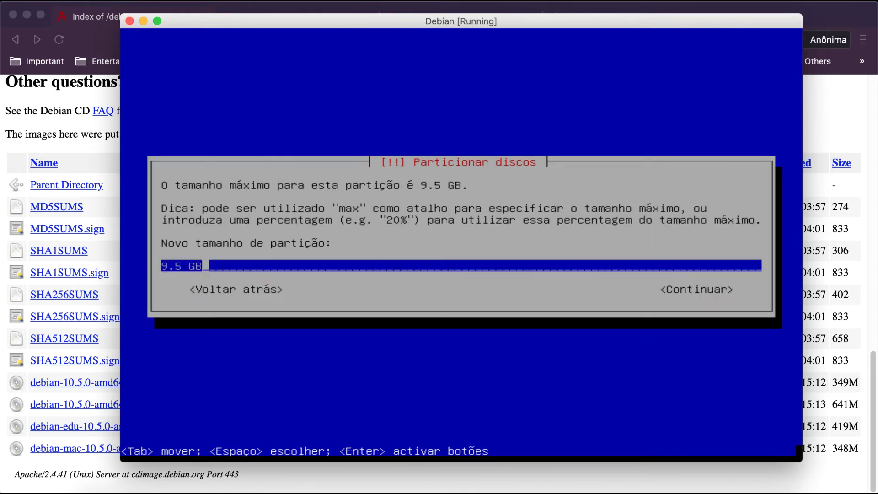
key("Tab")
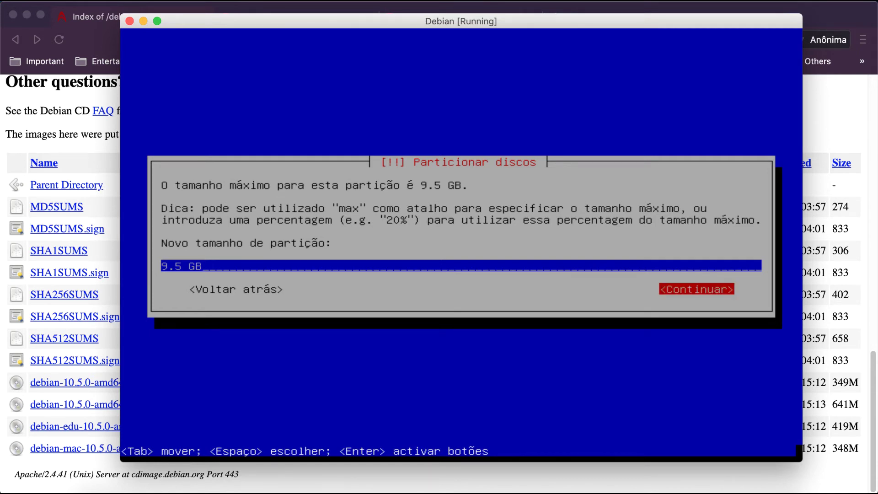
key("Return")
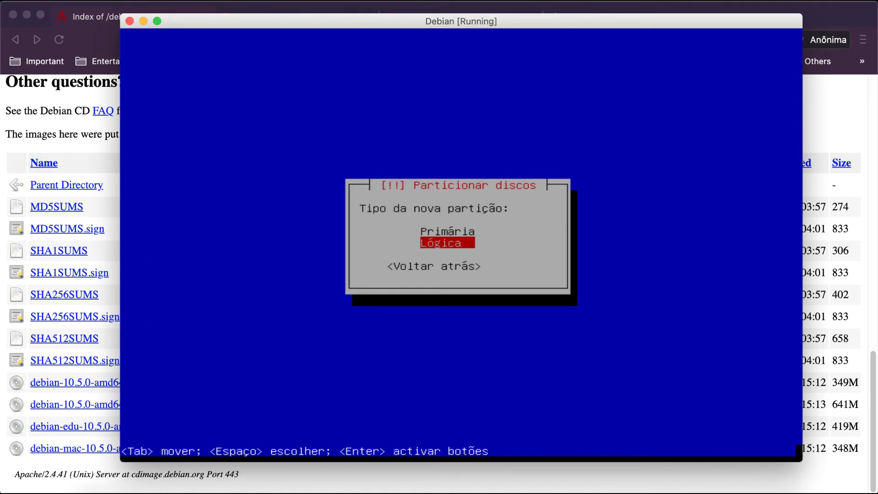
key("Up")
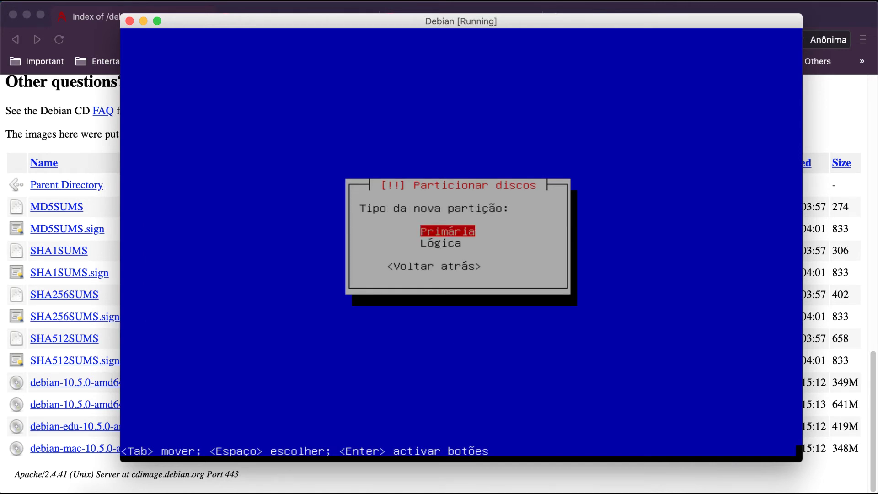
key("Return")
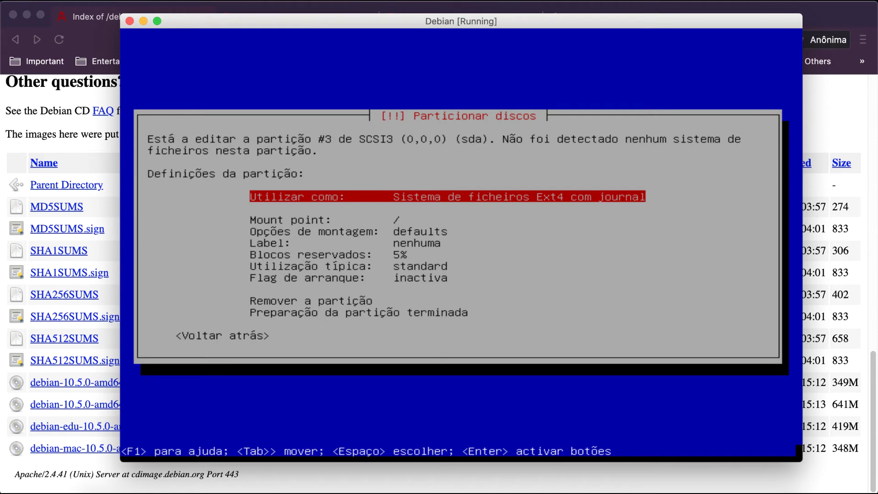
Step: Set partition #3 to Ext4 com journal with mount point / and finish its preparation
key("Return")
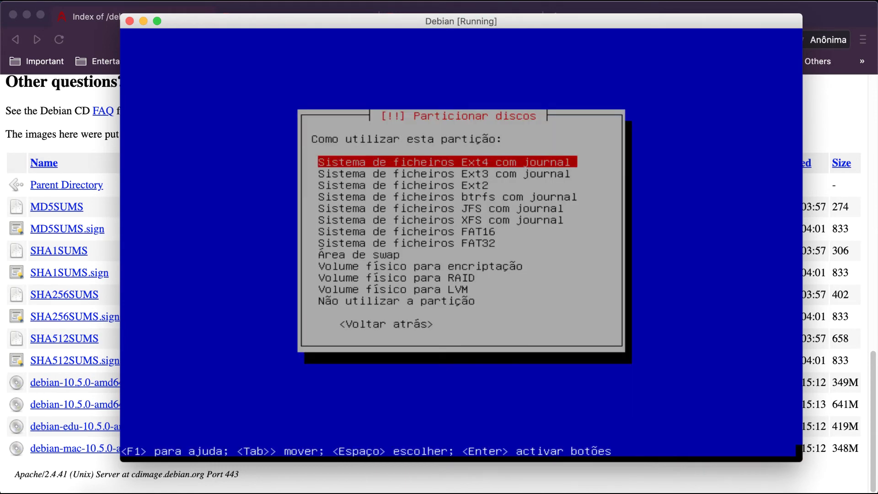
key("Return")
key("Down")
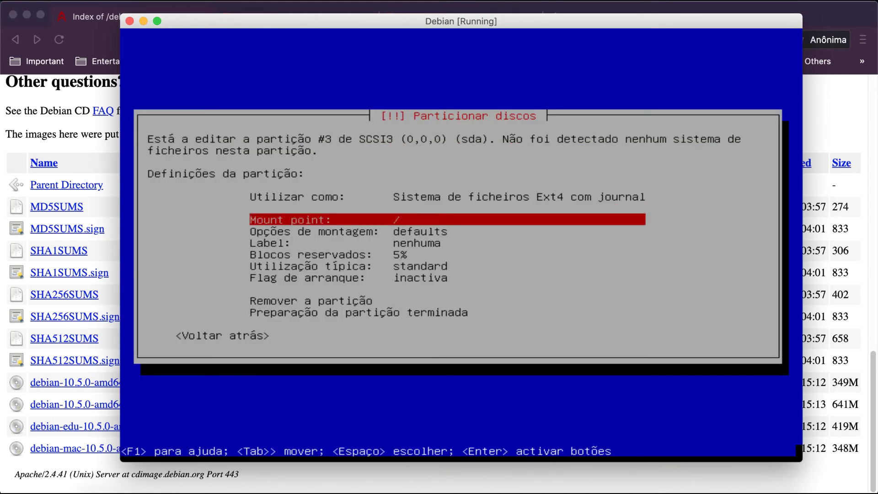
key("Return")
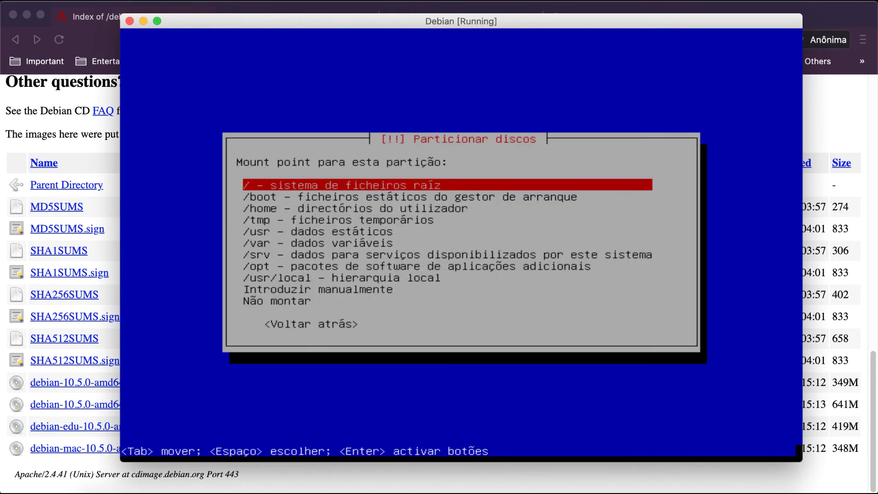
key("Return")
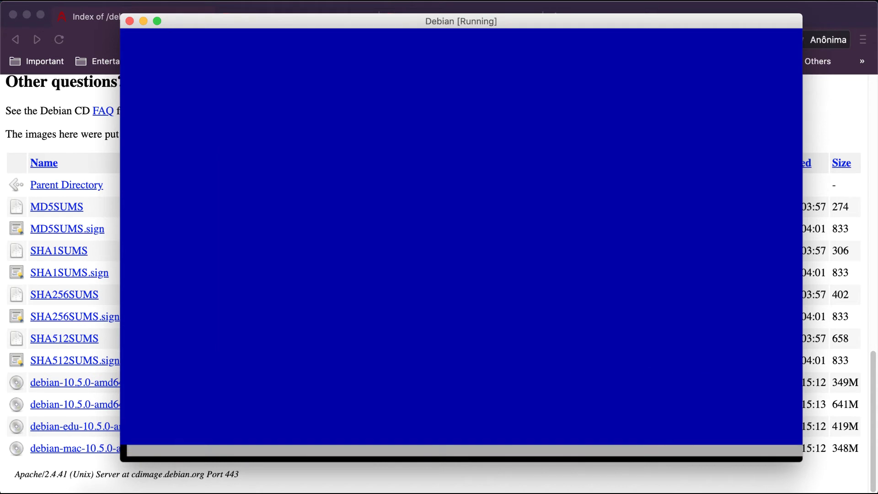
key("Down")
key("Down")
key("Down")
key("Down")
key("Down")
key("Down")
key("Down")
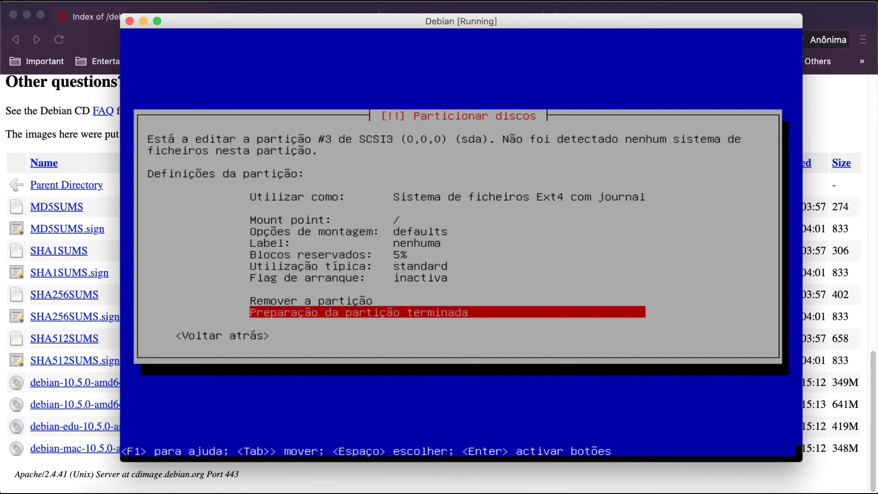
key("Return")
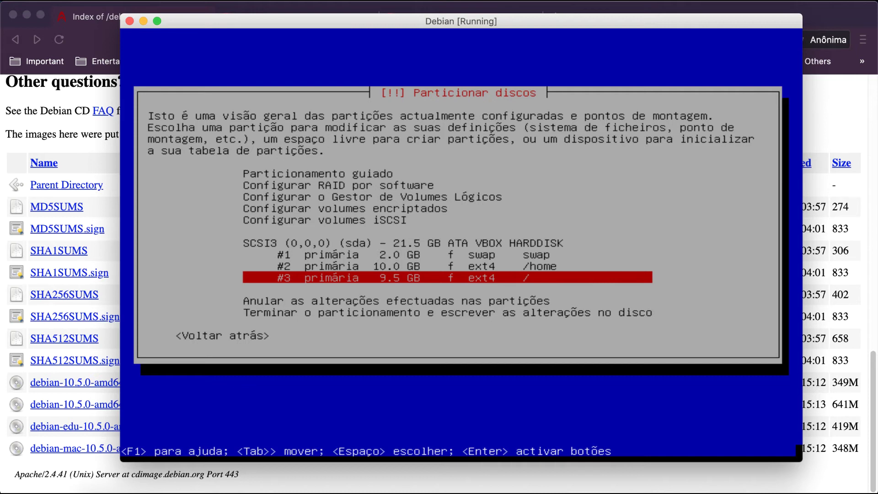
Step: Finish the partitioning and agree to write the changes to the disk
key("Down")
key("Down")
key("Down")
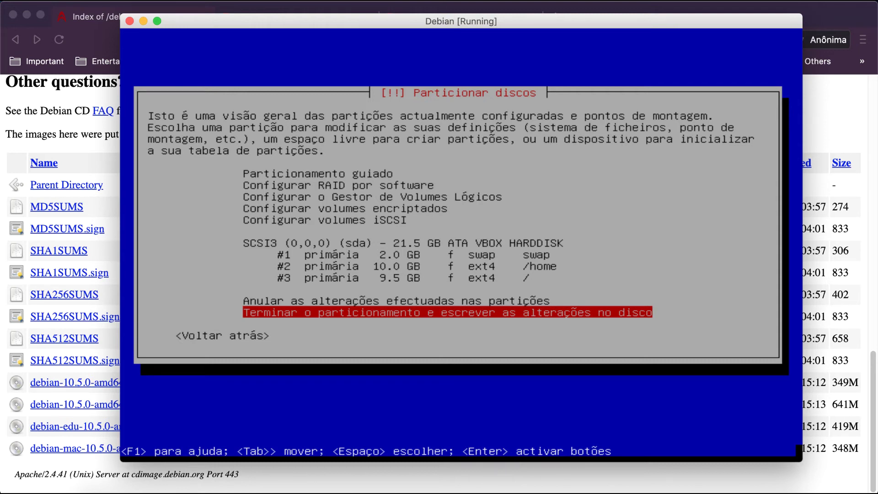
key("Return")
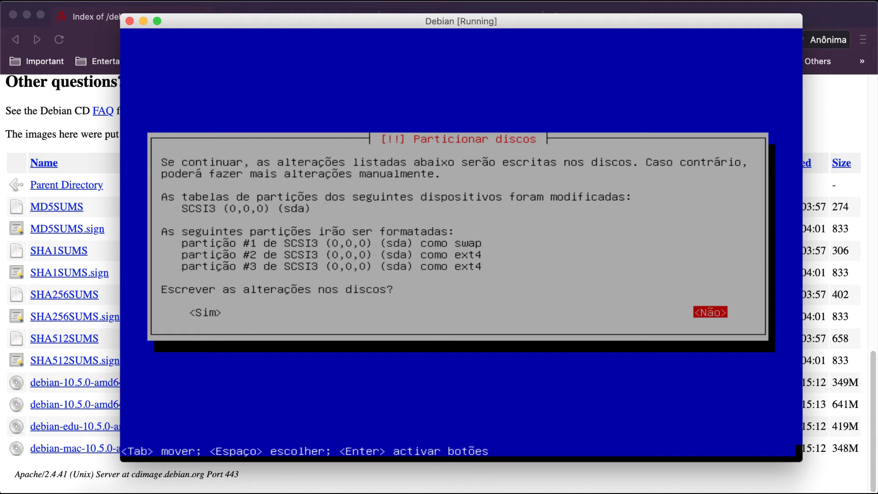
key("Left")
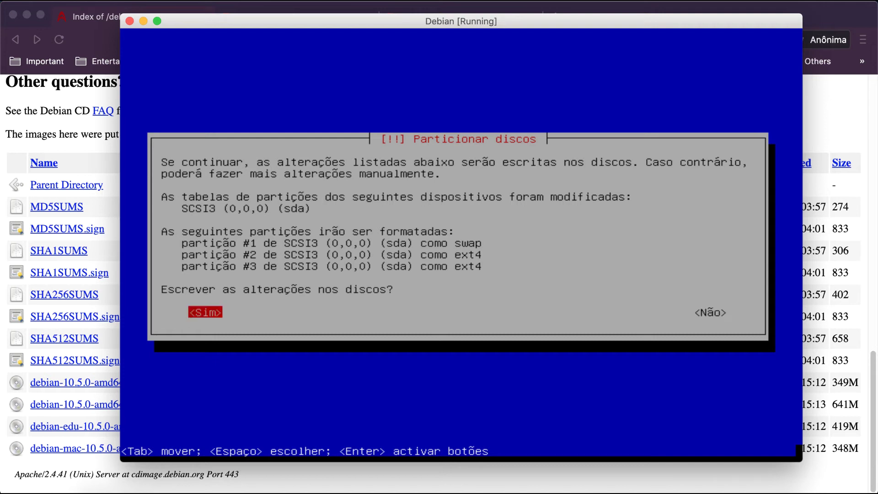
key("Return")
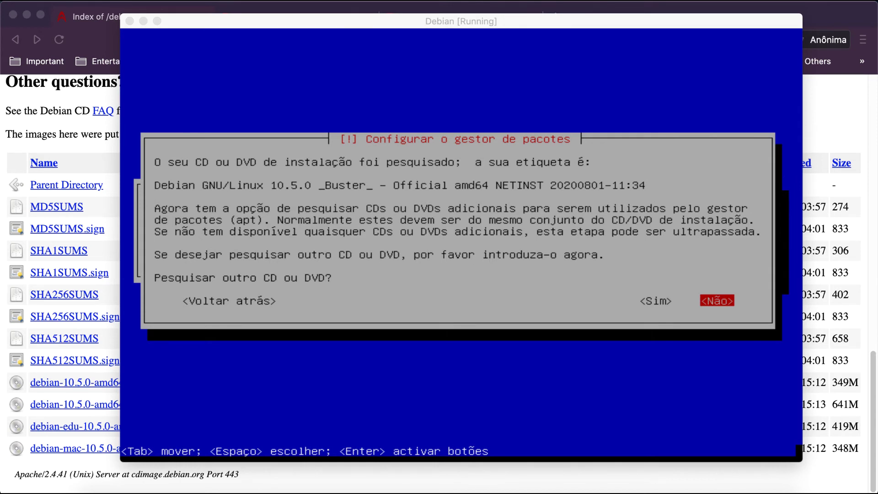
Step: Decline scanning another CD or DVD and choose deb.debian.org as the archive mirror for Brasil
left_click(572, 126)
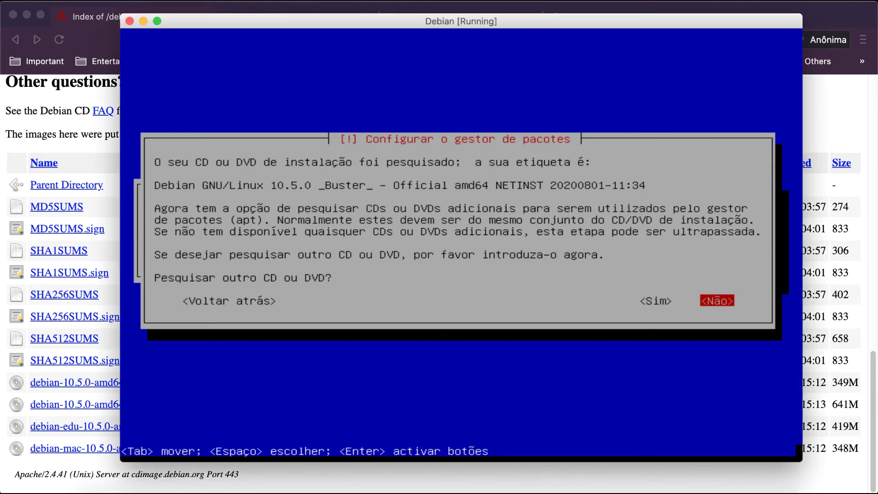
key("Return")
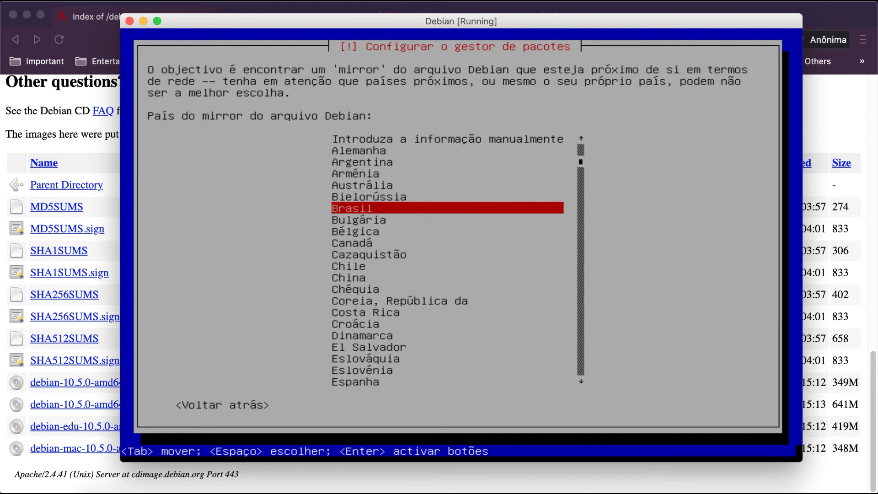
key("Return")
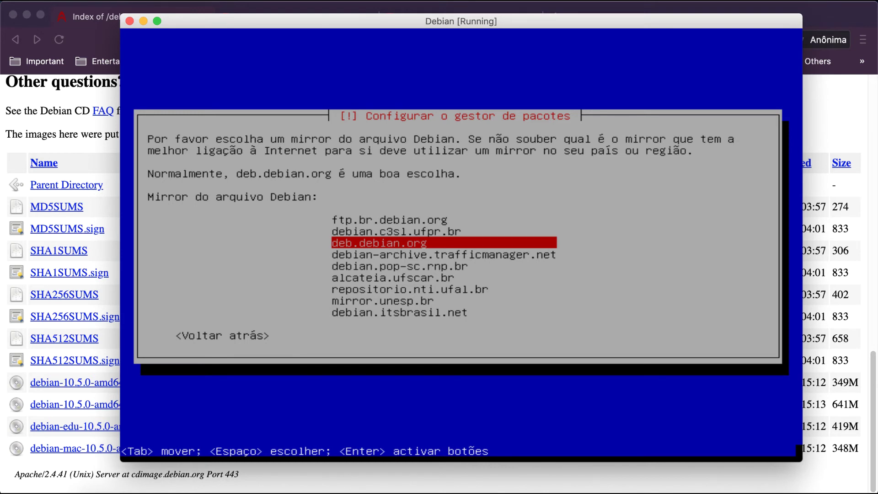
key("Return")
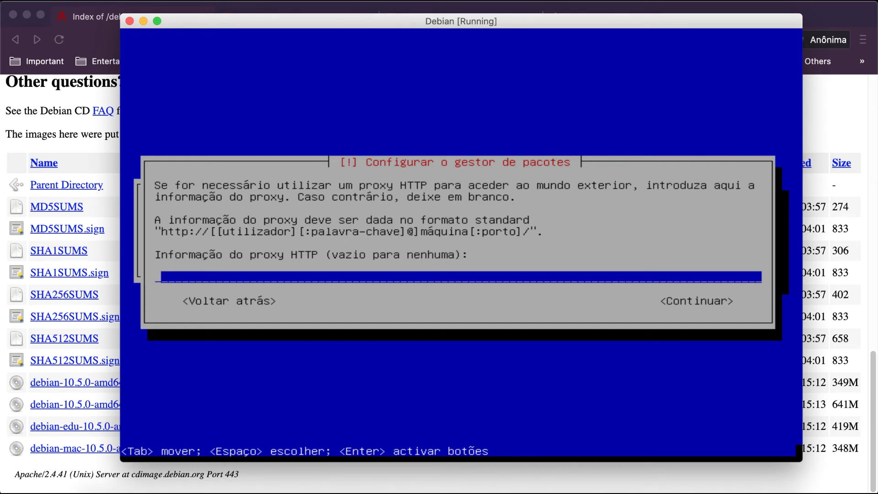
Step: Leave the HTTP proxy blank and decline taking part in the package usage survey
key("Tab")
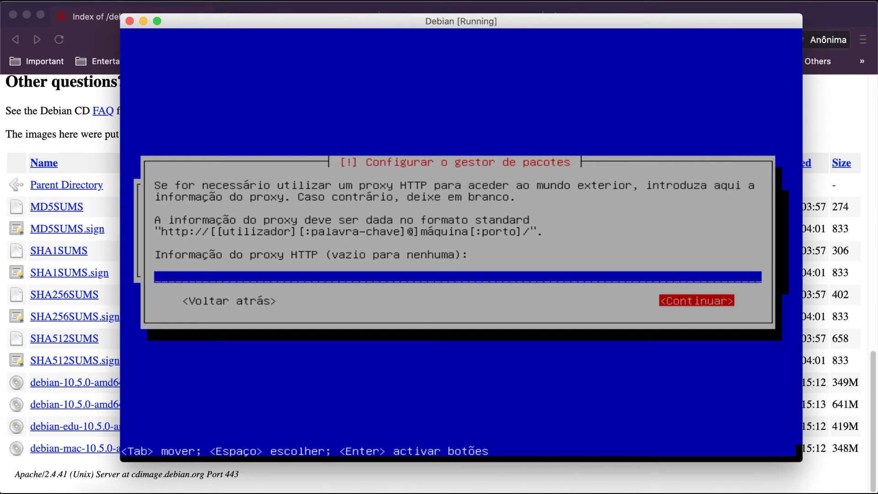
key("Return")
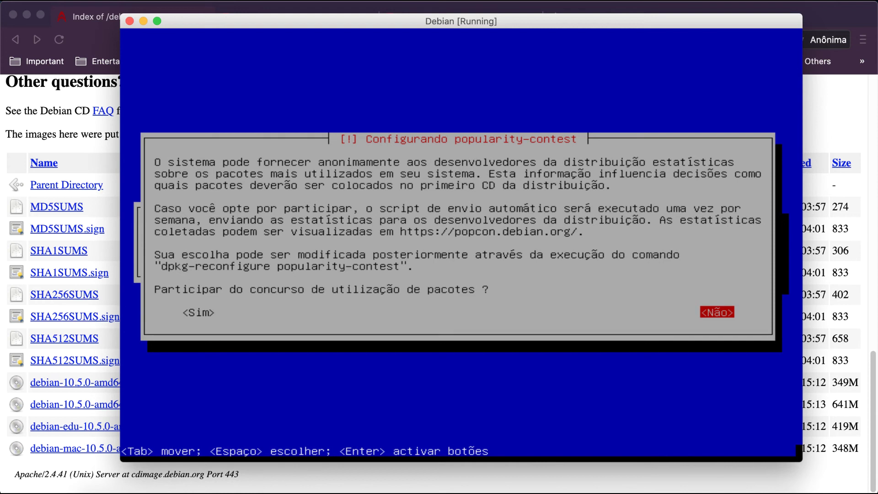
key("Return")
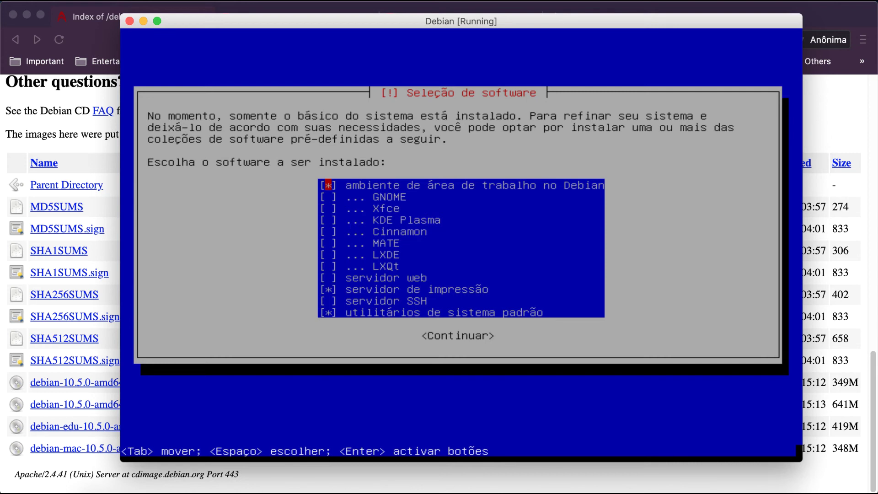
Step: Examine the desktop environments and server collections offered for installation in Seleção de software
key("Down")
key("Down")
key("Up")
key("Down")
key("Down")
key("Down")
key("Down")
key("Down")
key("Down")
key("Up")
key("Up")
key("Up")
key("Up")
key("Up")
key("Up")
key("Down")
key("Down")
key("Down")
key("Down")
key("Down")
key("Down")
key("Down")
key("Up")
key("Up")
key("Up")
key("Up")
key("Up")
key("Up")
key("Up")
key("Down")
key("Down")
key("Up")
key("Up")
Step: Deselect servidor de impressão in the software collections to install
key("Down")
key("Down")
key("Down")
key("Down")
key("Down")
key("Down")
key("Down")
key("Down")
key("Down")
key("space")
key("Up")
key("space")
key("space")
Step: Select Xfce as the desktop environment and proceed with installing the chosen software
key("Down")
key("Down")
key("Up")
key("Up")
key("Up")
key("Up")
key("Up")
key("Up")
key("Down")
key("Down")
key("Down")
key("Down")
key("Down")
key("Up")
key("Up")
key("Up")
key("Up")
key("Up")
key("Up")
key("Up")
key("Up")
key("Down")
key("space")
key("Tab")
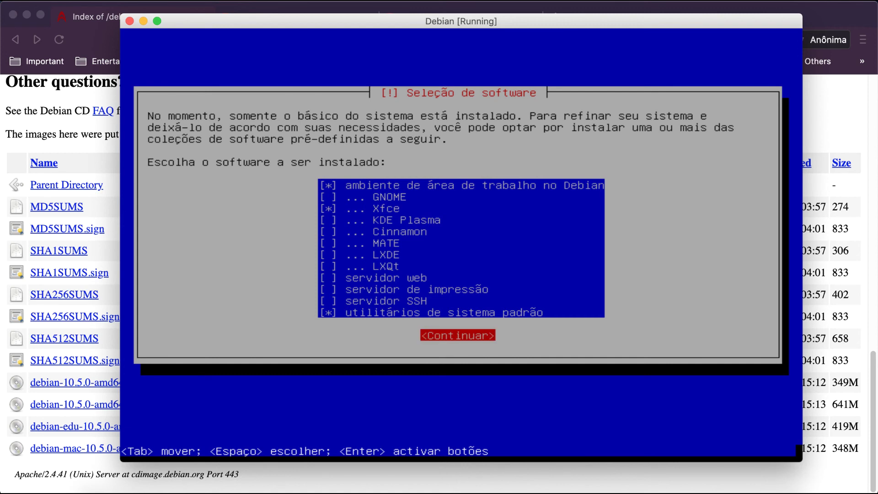
key("Return")
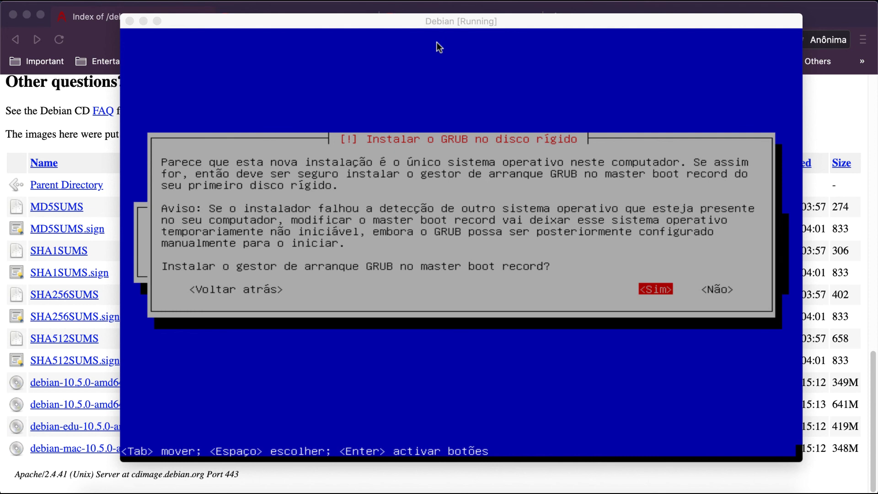
Step: Install the GRUB boot loader in the master boot record, choosing /dev/sda as the target device
left_click(437, 43)
key("Return")
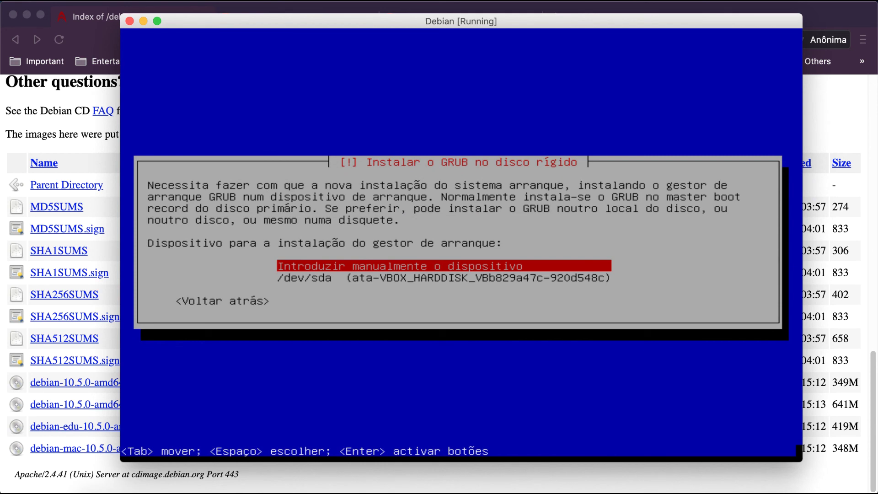
key("Down")
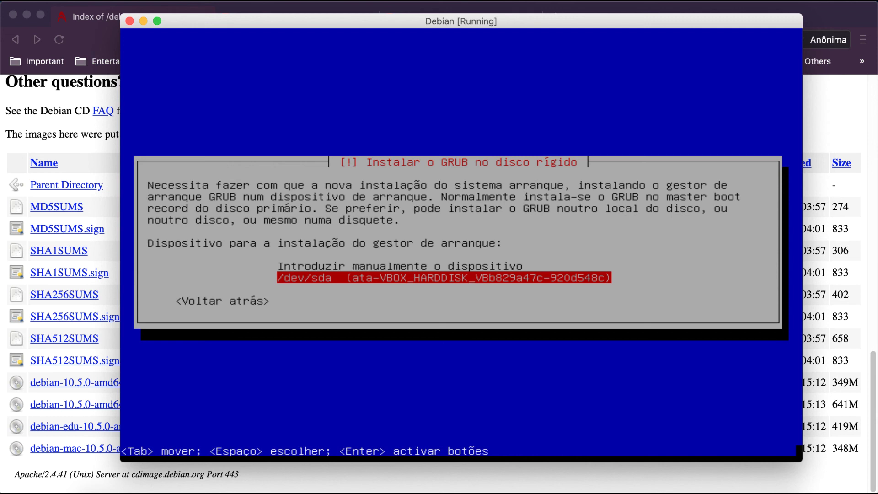
key("Return")
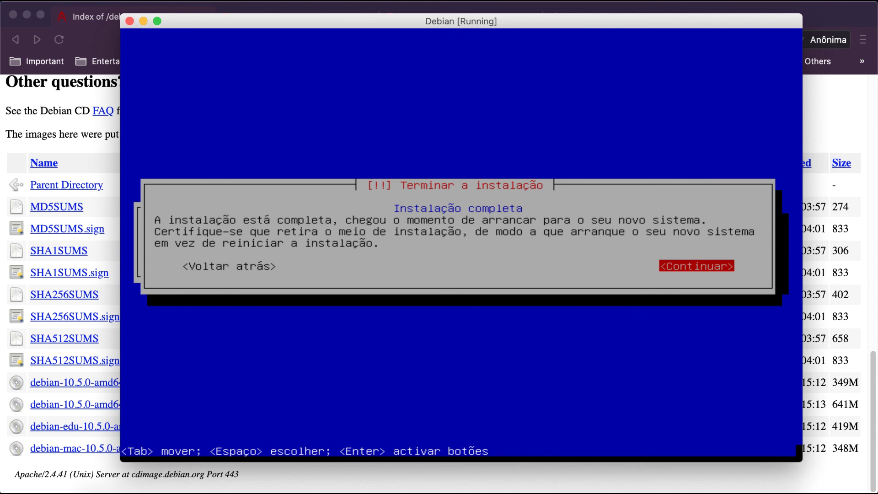
Step: Finish the installation by restarting into the Debian GNU/Linux boot entry, and dismiss the mouse integration notices
key("Return")
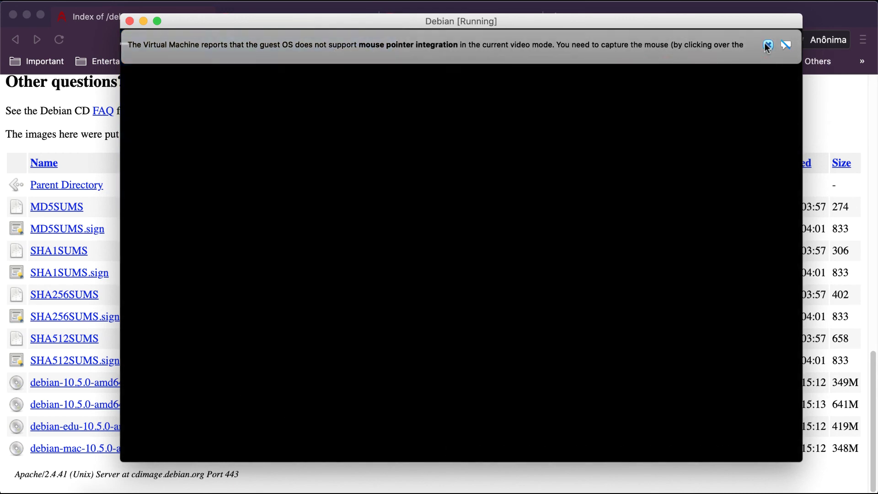
left_click(767, 45)
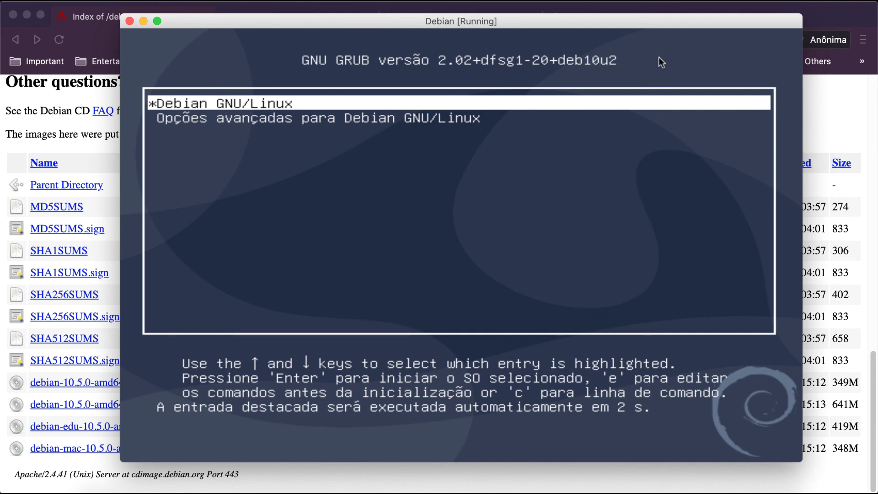
key("Return")
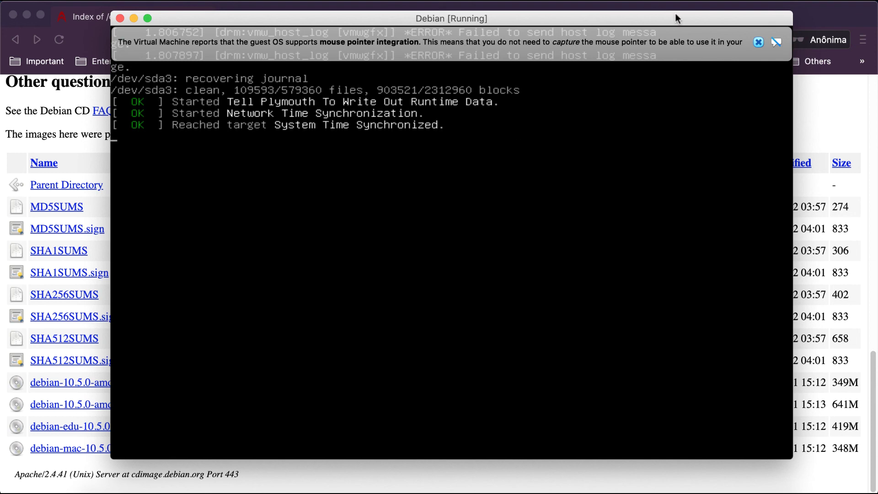
left_click(758, 41)
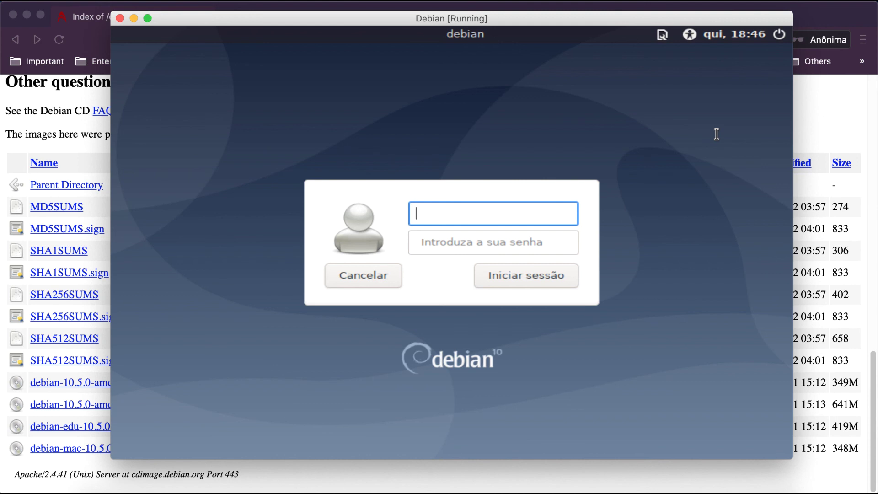
Step: Log in to the new Debian system with the account's username and password
type("matheus")
key("Tab")
type("***")
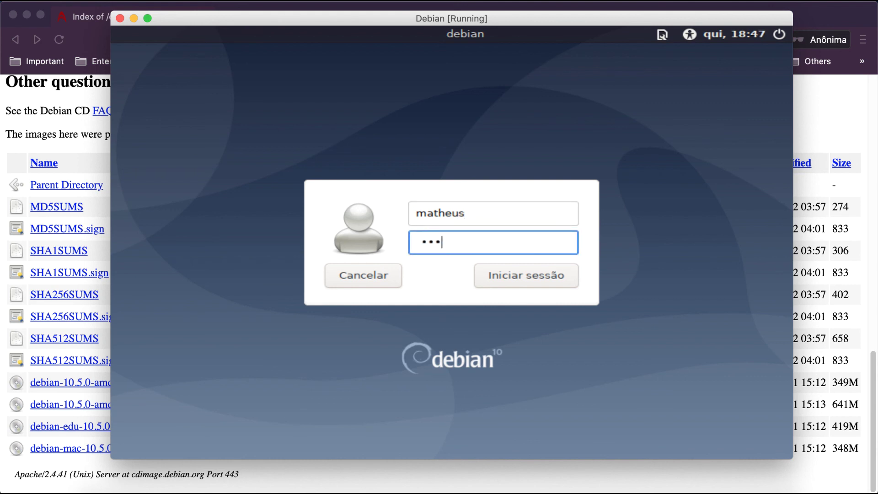
type("**")
key("Return")
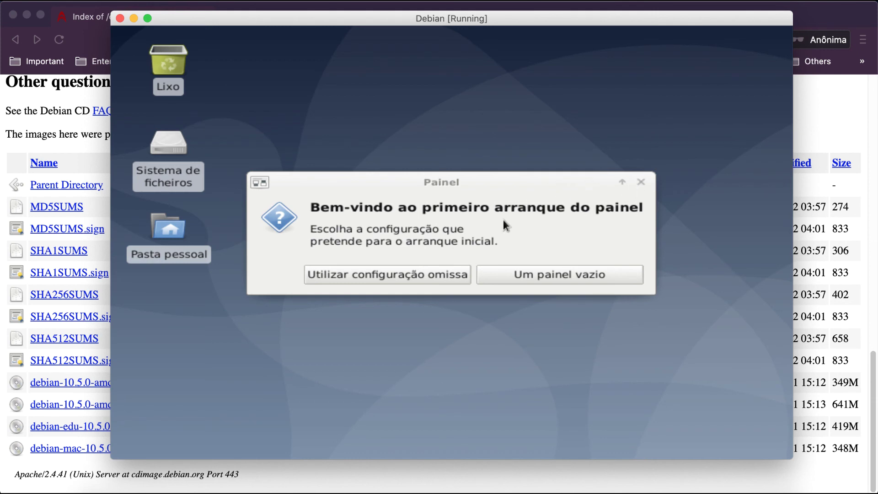
Step: Close the Painel first-start dialog without choosing a panel configuration
left_click_drag(455, 180, 462, 187)
left_click(656, 188)
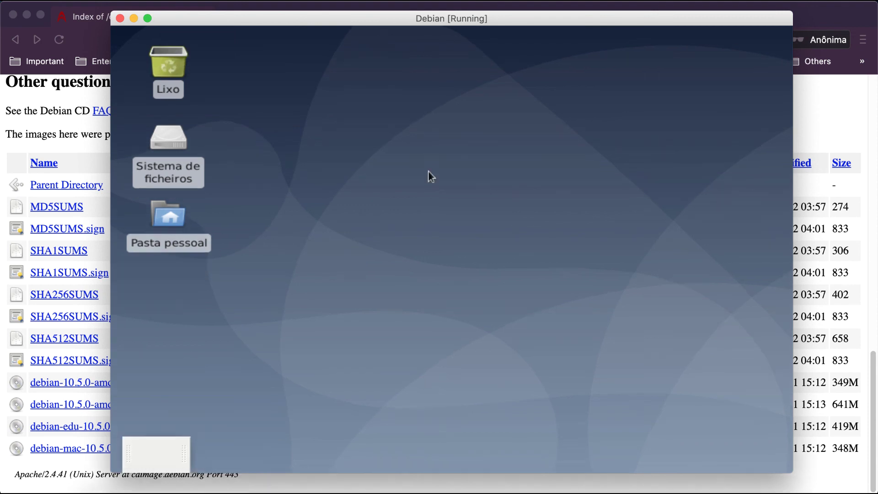
Step: Open Emulador de terminal from the desktop's applications, shrink its window and move it toward the middle of the desktop
right_click(484, 196)
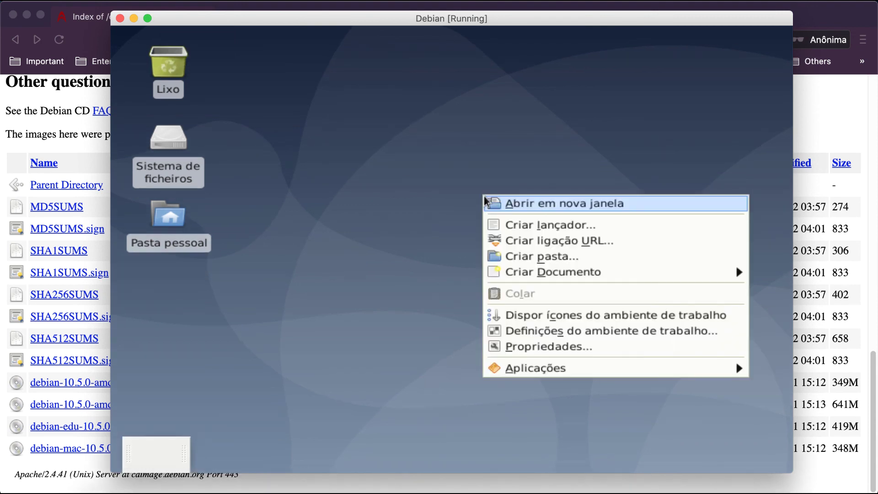
mouse_move(498, 367)
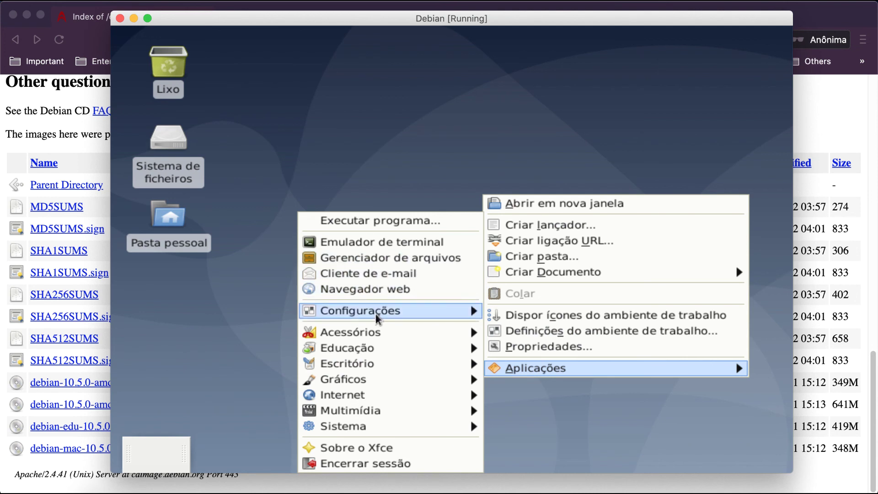
left_click(381, 245)
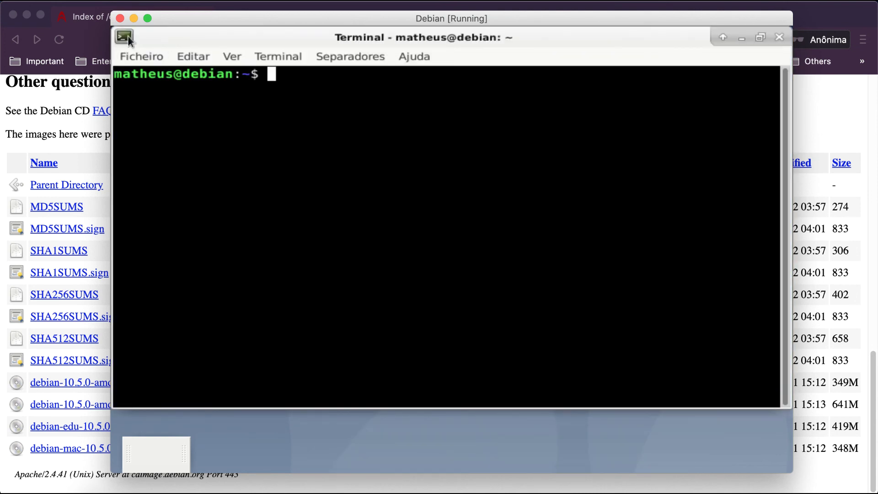
left_click_drag(116, 33, 304, 124)
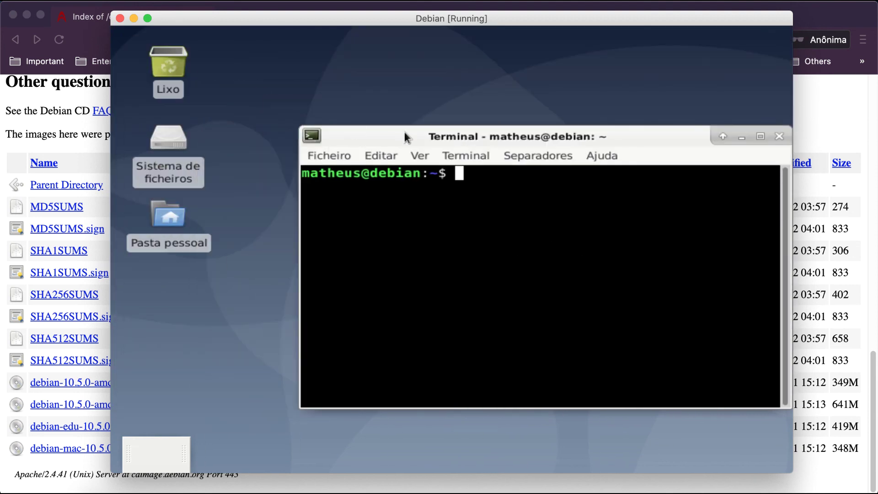
left_click_drag(447, 138, 367, 123)
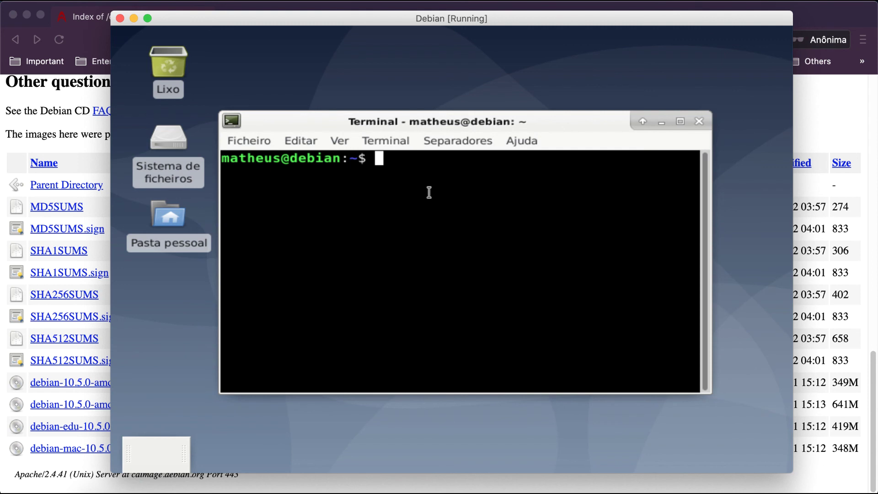